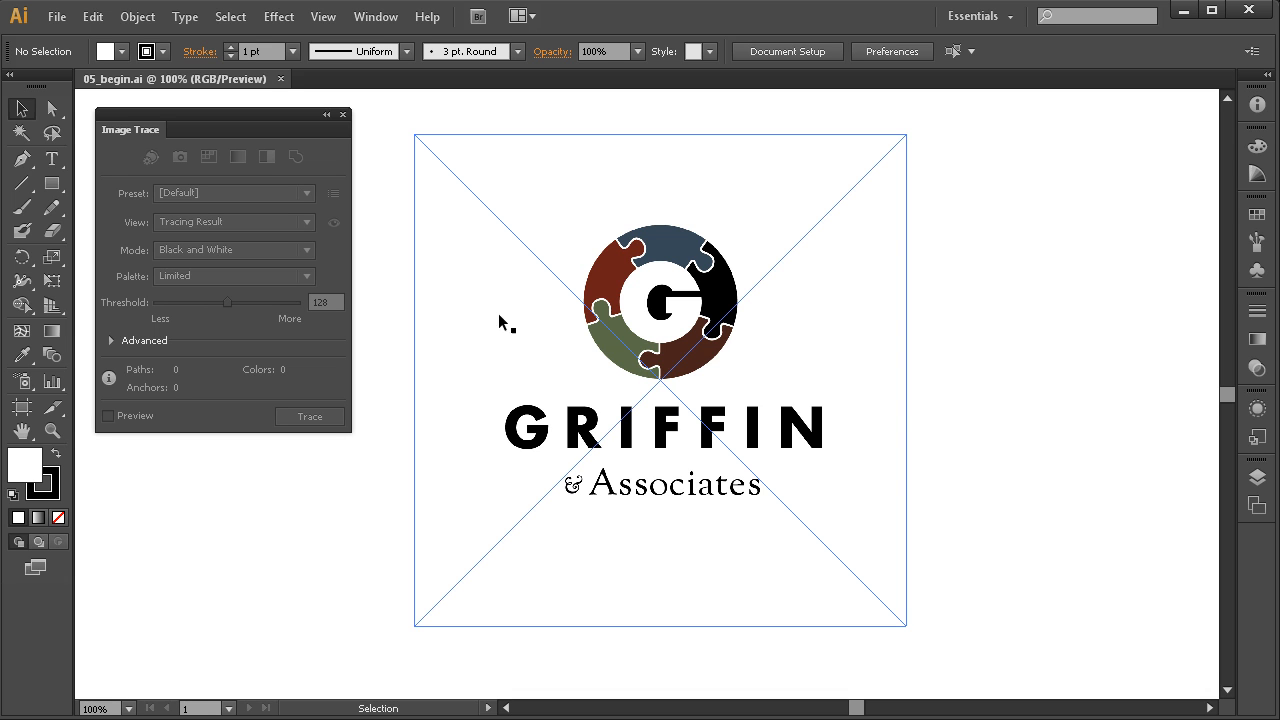
# Zoom in on the Griffin logo and select the linked griffin_2k.jpg image
pyautogui.press('space')
pyautogui.moveTo(708, 446); pyautogui.dragTo(720, 468)
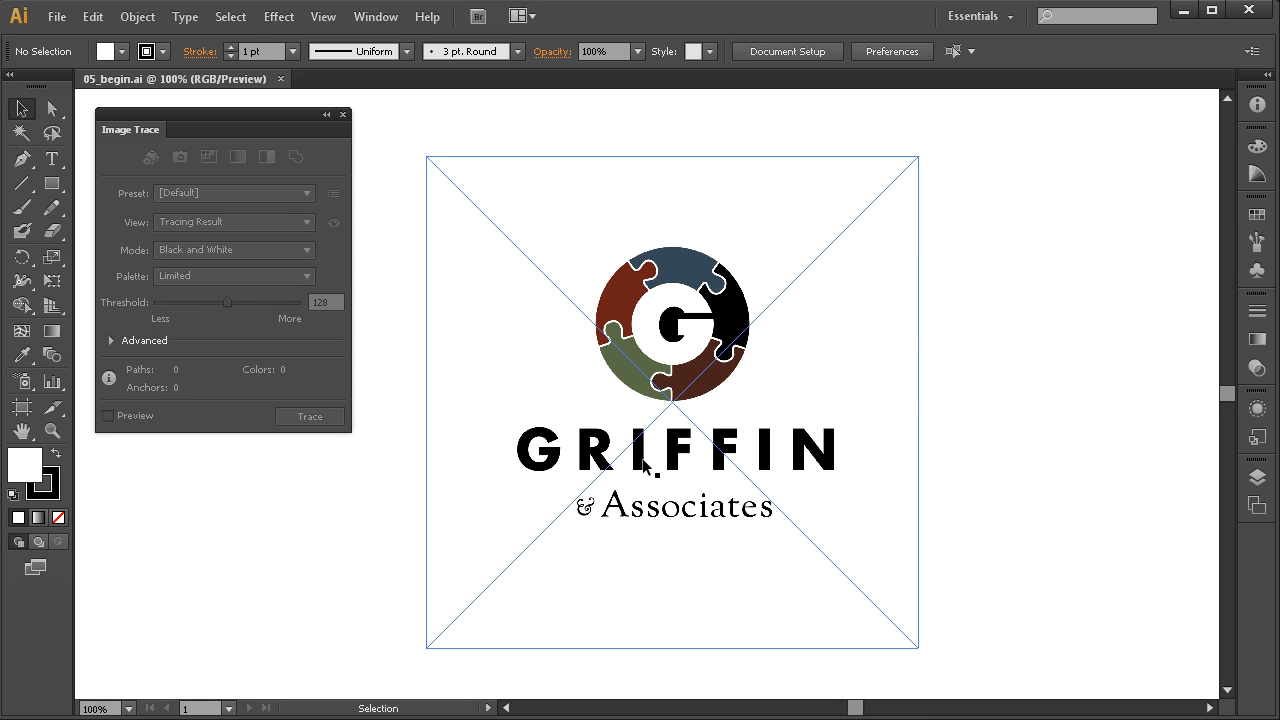
pyautogui.press('space')
pyautogui.moveTo(690, 428); pyautogui.dragTo(678, 431)
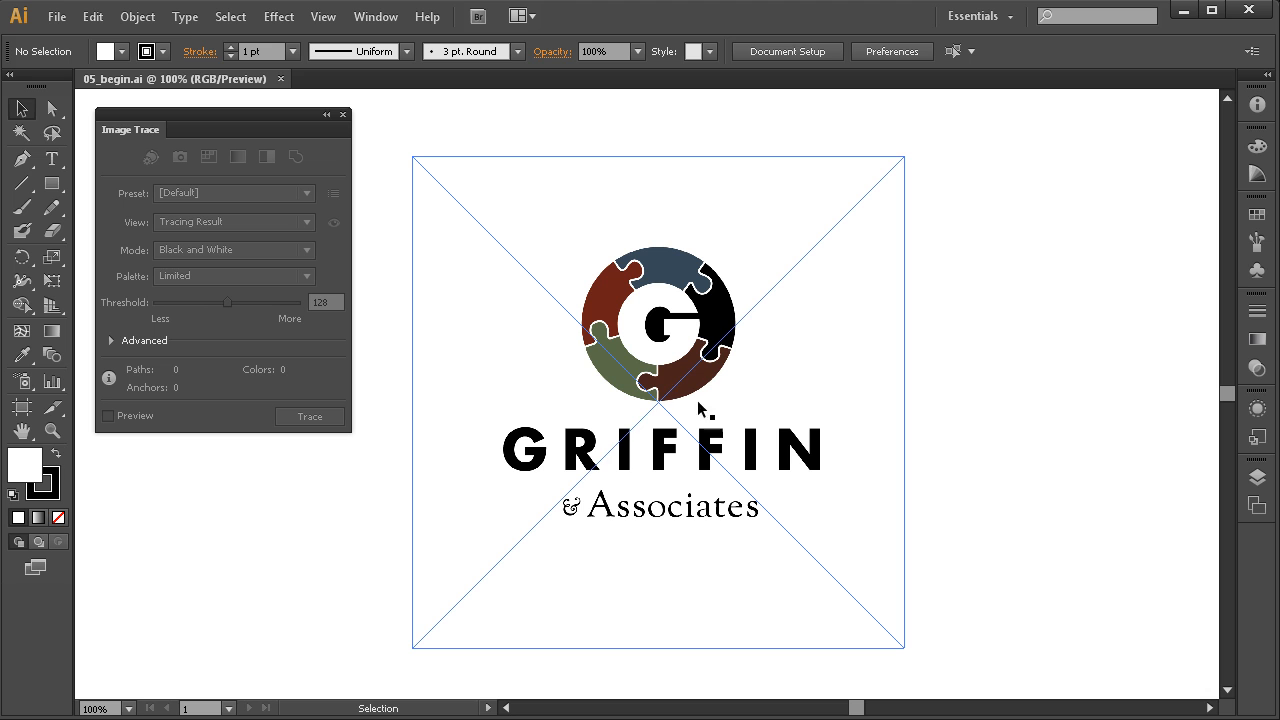
pyautogui.hotkey('ctrl', 'space')
pyautogui.moveTo(943, 230); pyautogui.dragTo(444, 532)
pyautogui.press('space')
pyautogui.moveTo(669, 486); pyautogui.dragTo(797, 453)
pyautogui.press('space')
pyautogui.moveTo(720, 411); pyautogui.dragTo(697, 426)
pyautogui.click(689, 373)
pyautogui.press('space')
pyautogui.moveTo(692, 473); pyautogui.dragTo(669, 491)
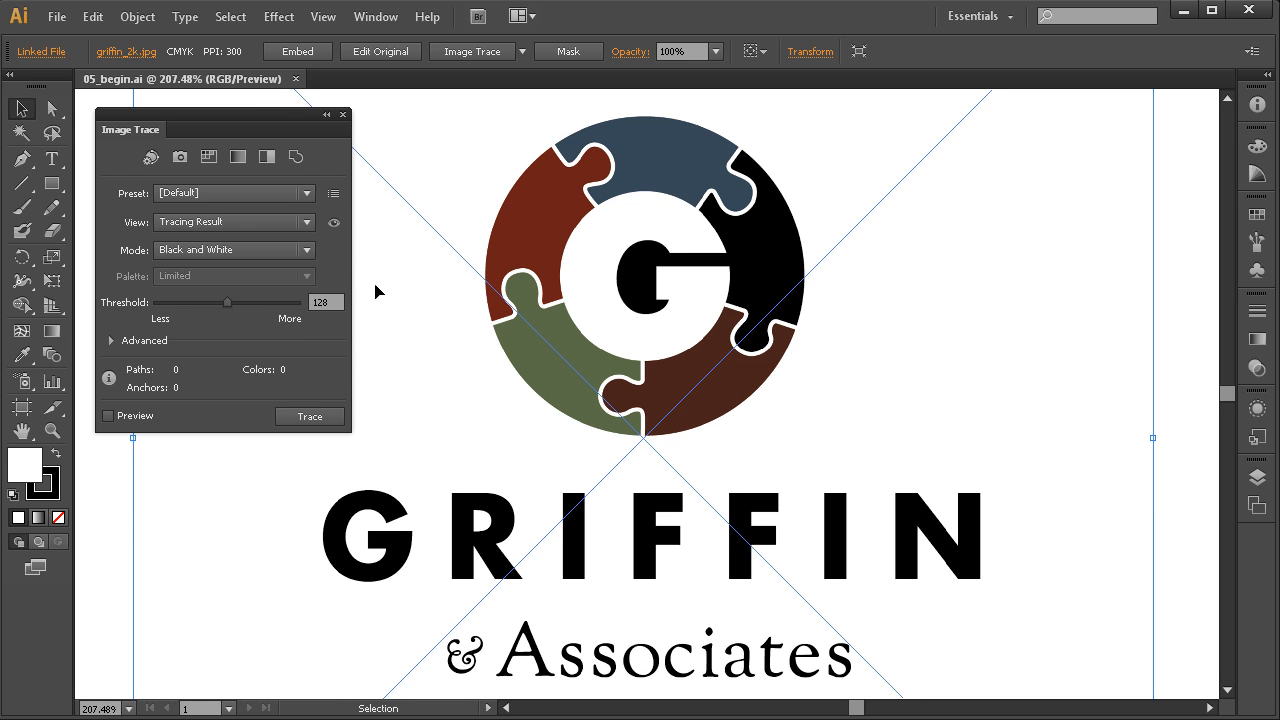
pyautogui.click(306, 194)
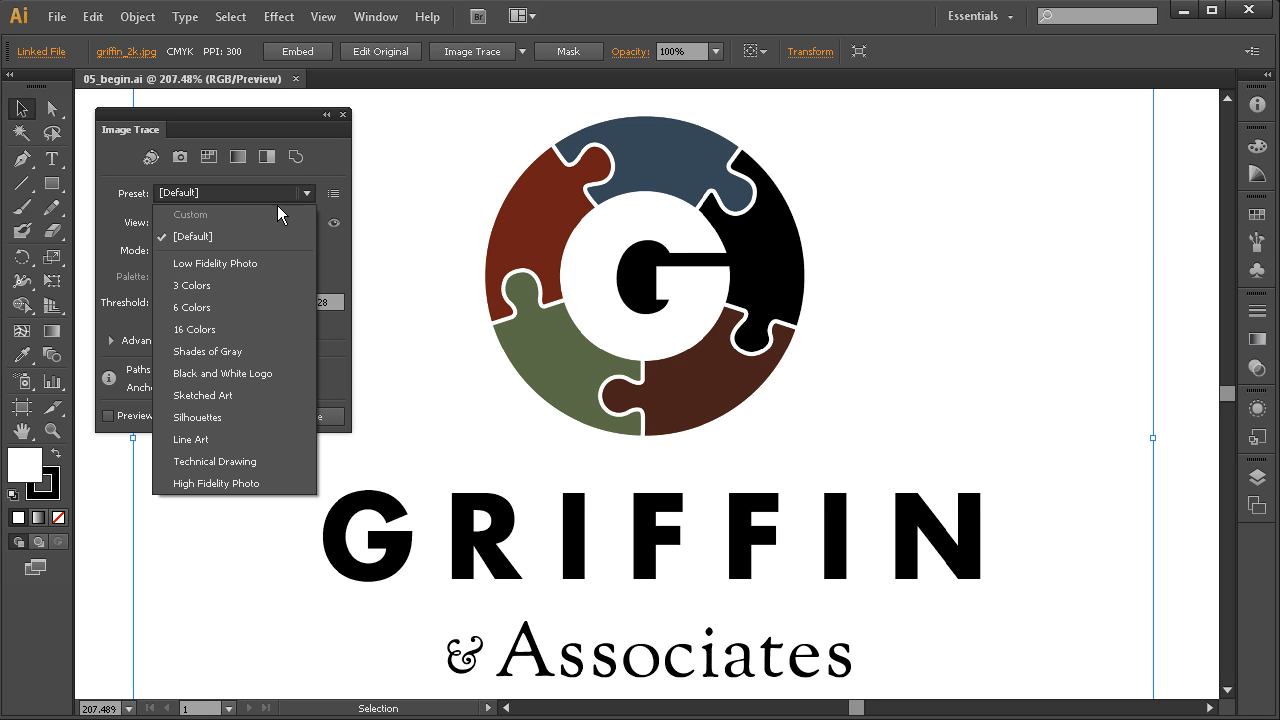
pyautogui.click(181, 162)
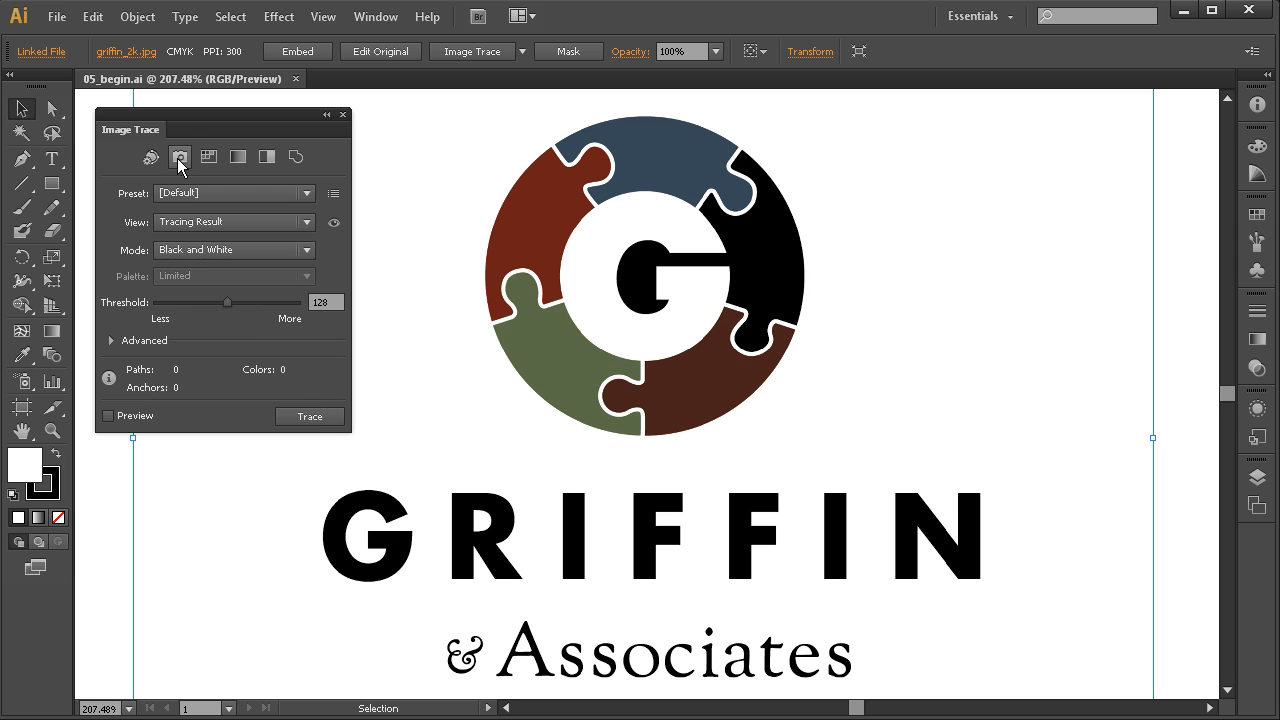
# Apply the High Color trace preset to the logo and accept the slow-tracing alert
pyautogui.click(180, 160)
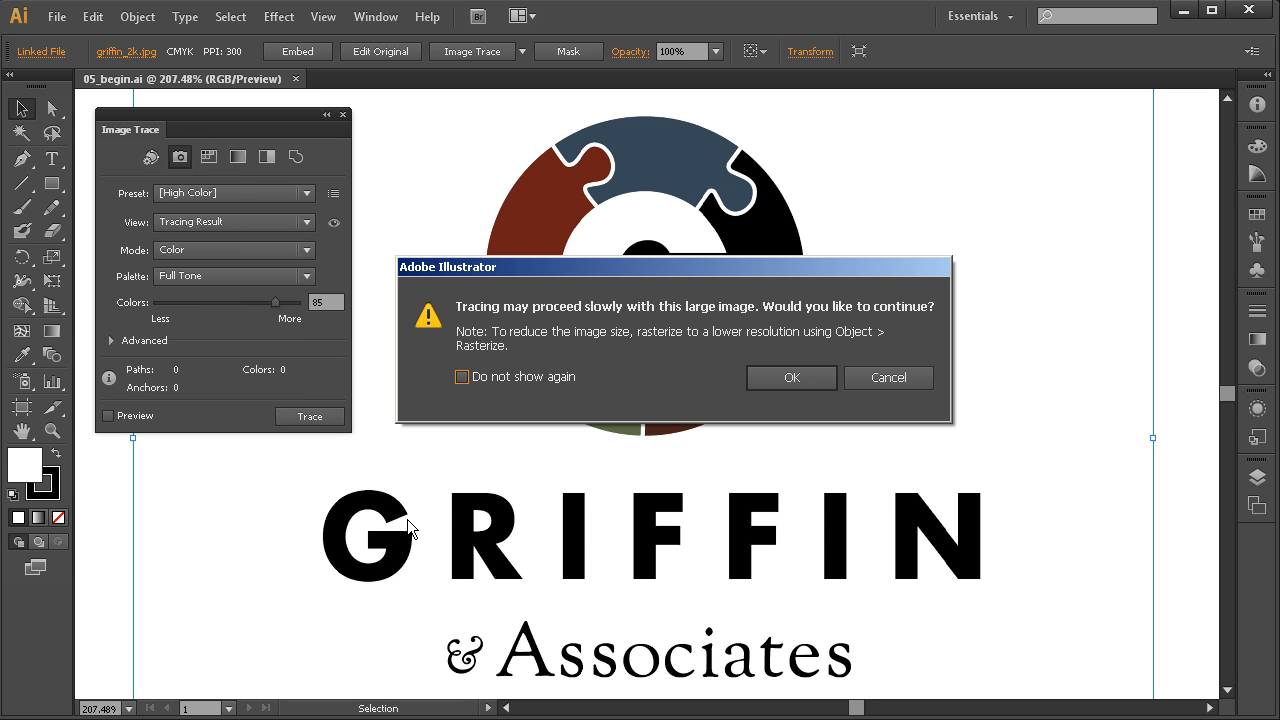
pyautogui.moveTo(637, 272); pyautogui.dragTo(624, 290)
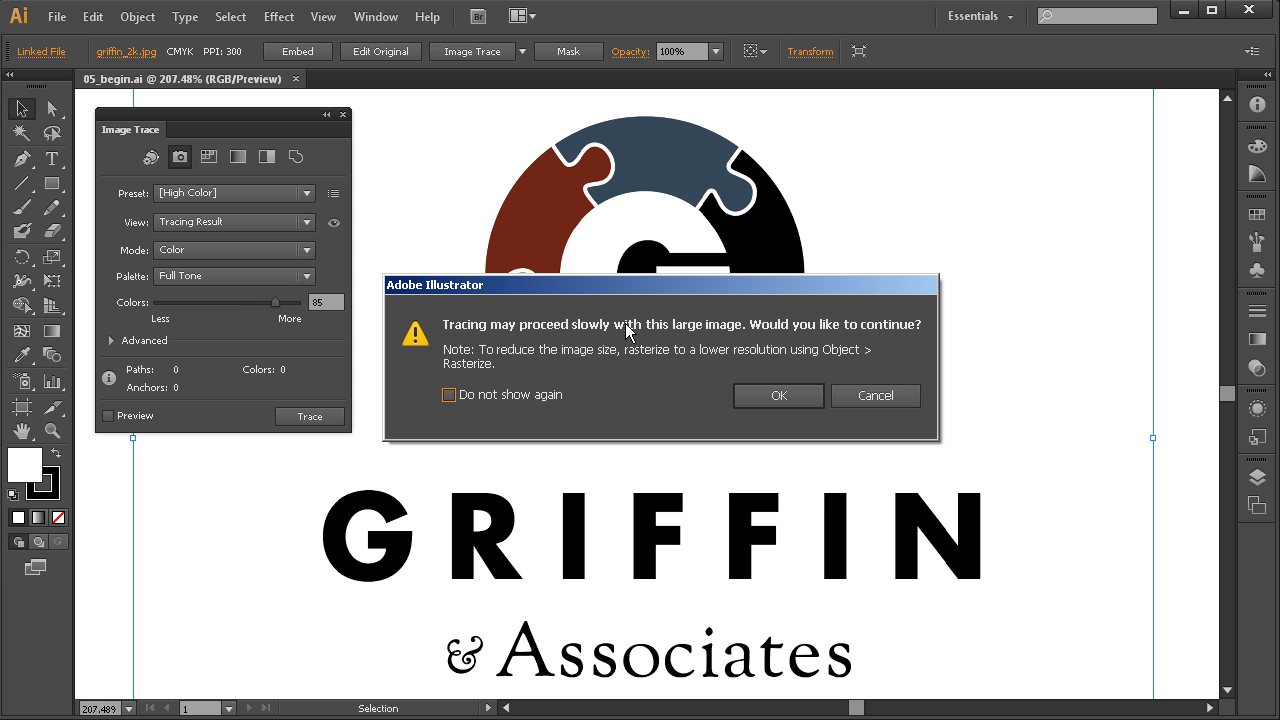
pyautogui.moveTo(639, 288); pyautogui.dragTo(664, 258)
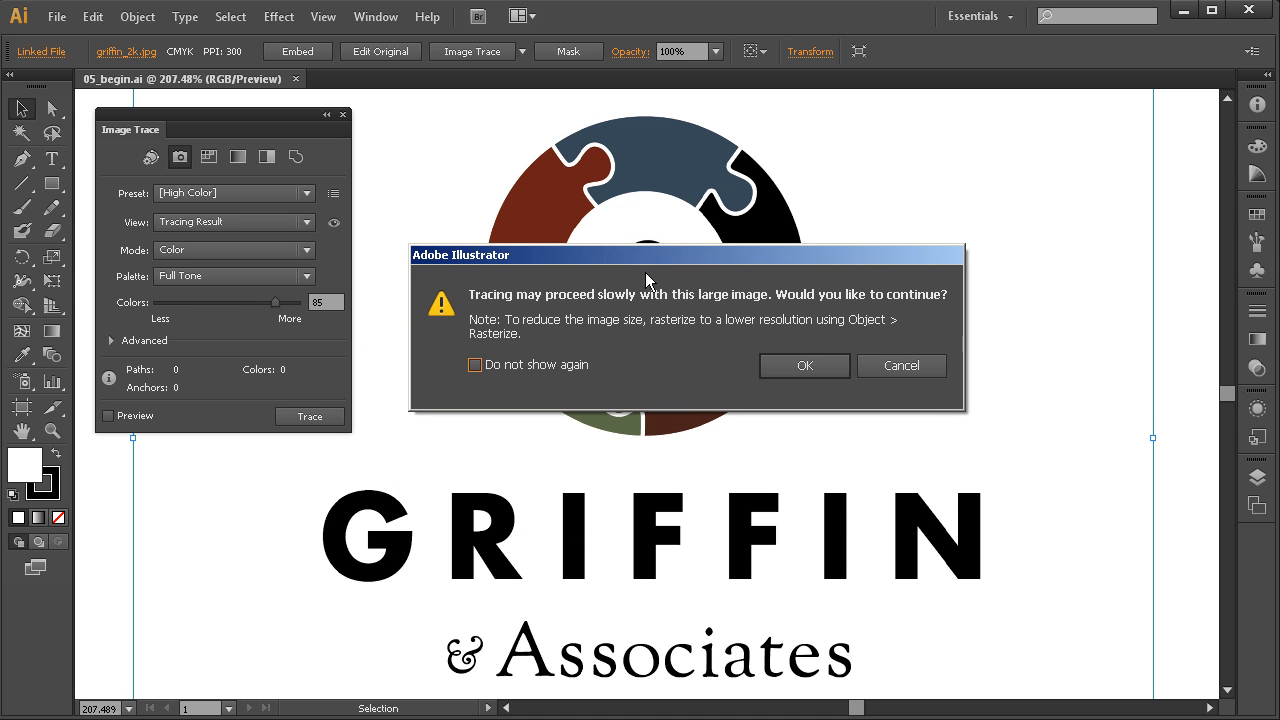
pyautogui.click(820, 365)
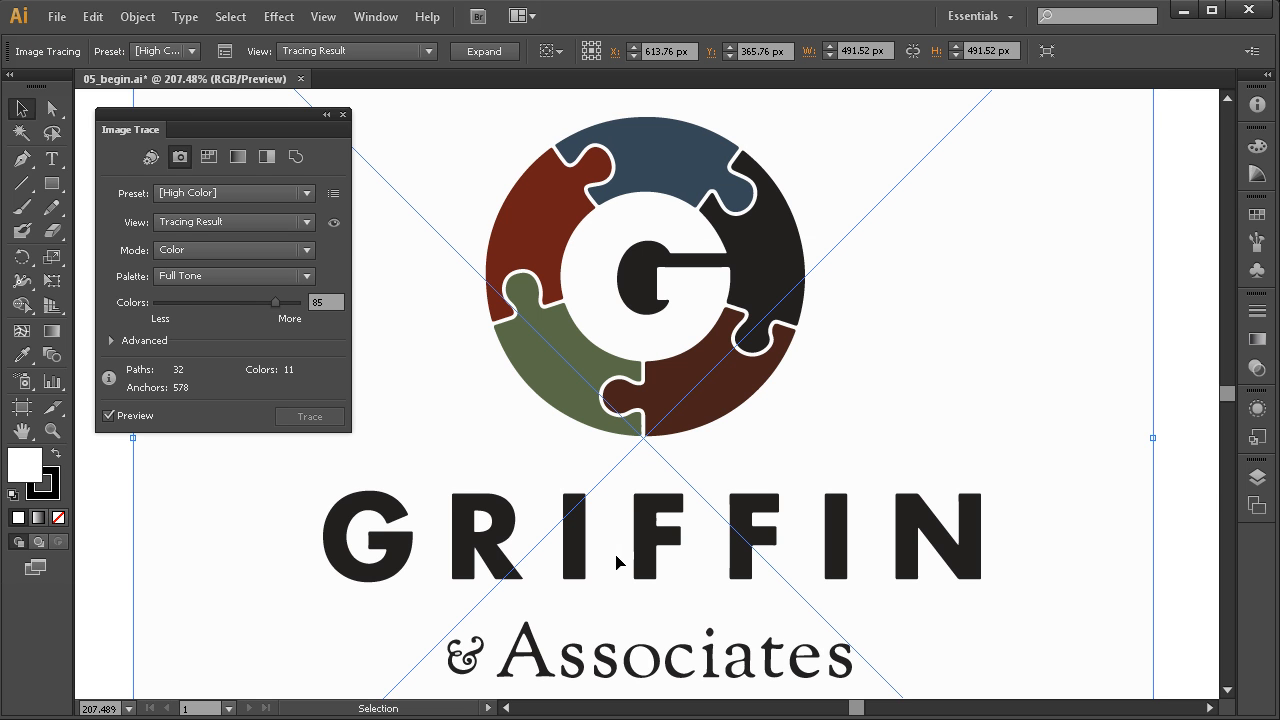
pyautogui.moveTo(701, 557); pyautogui.dragTo(694, 501)
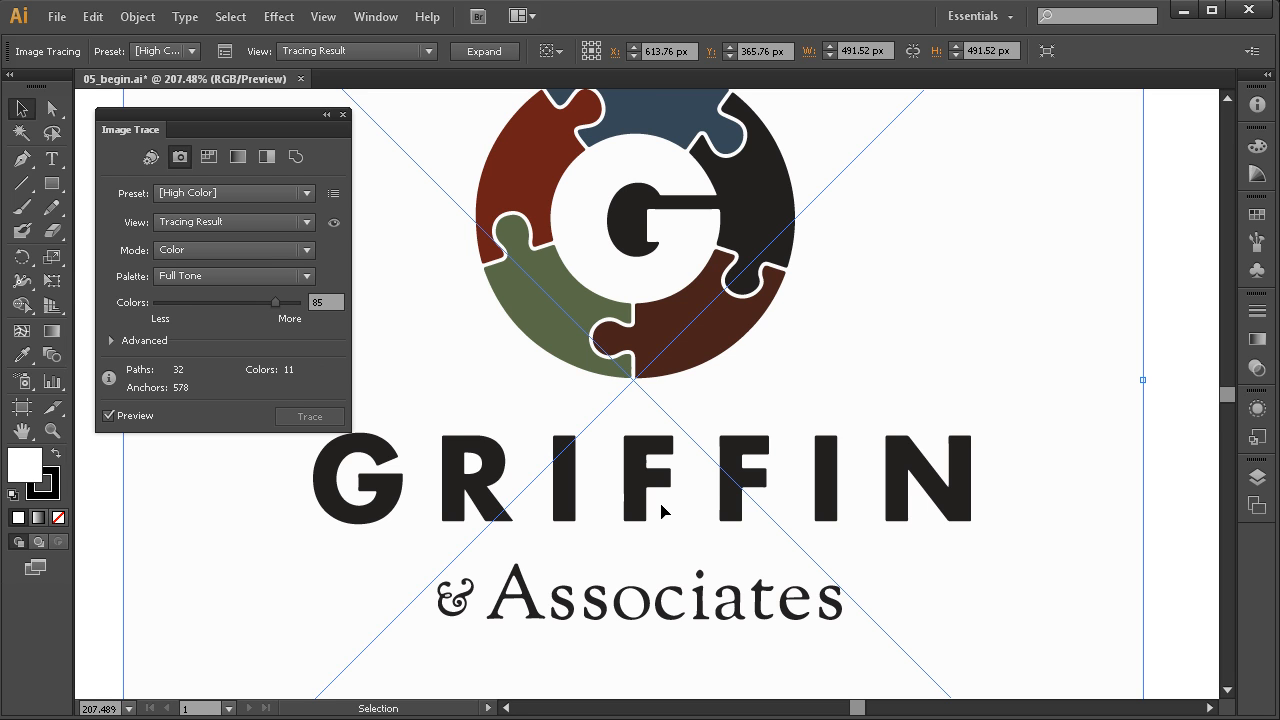
pyautogui.moveTo(663, 287); pyautogui.dragTo(677, 374)
pyautogui.moveTo(500, 106); pyautogui.dragTo(799, 470)
pyautogui.moveTo(727, 447); pyautogui.dragTo(723, 432)
pyautogui.moveTo(930, 190); pyautogui.dragTo(440, 555)
pyautogui.moveTo(660, 456); pyautogui.dragTo(689, 466)
pyautogui.moveTo(709, 414); pyautogui.dragTo(740, 423)
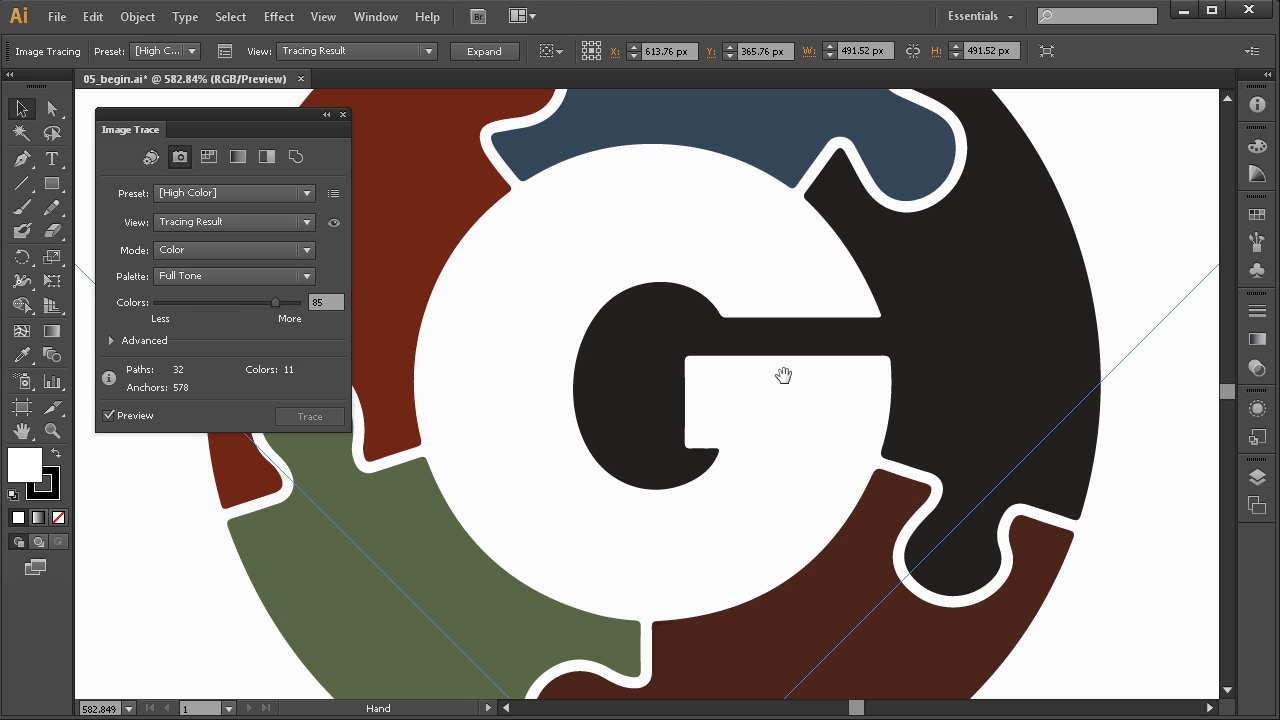
pyautogui.moveTo(1058, 140); pyautogui.dragTo(386, 620)
pyautogui.moveTo(557, 485); pyautogui.dragTo(724, 480)
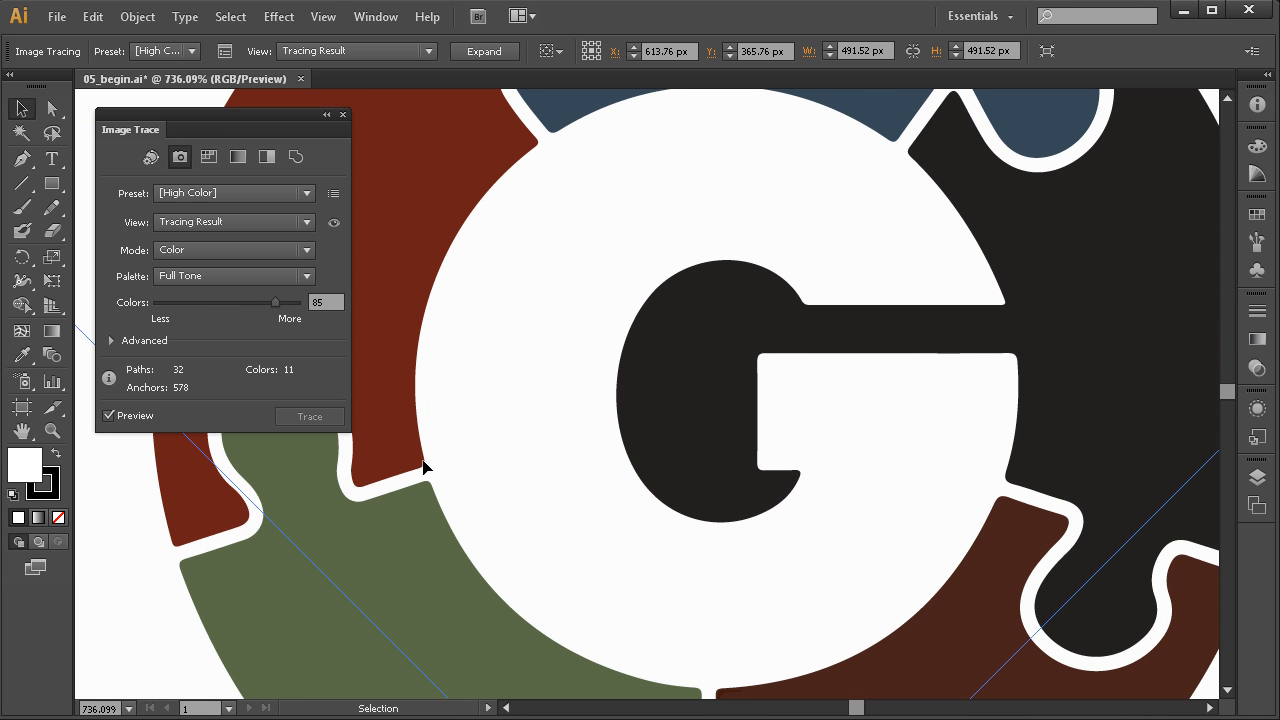
pyautogui.moveTo(400, 506); pyautogui.dragTo(636, 440)
pyautogui.moveTo(756, 428); pyautogui.dragTo(500, 477)
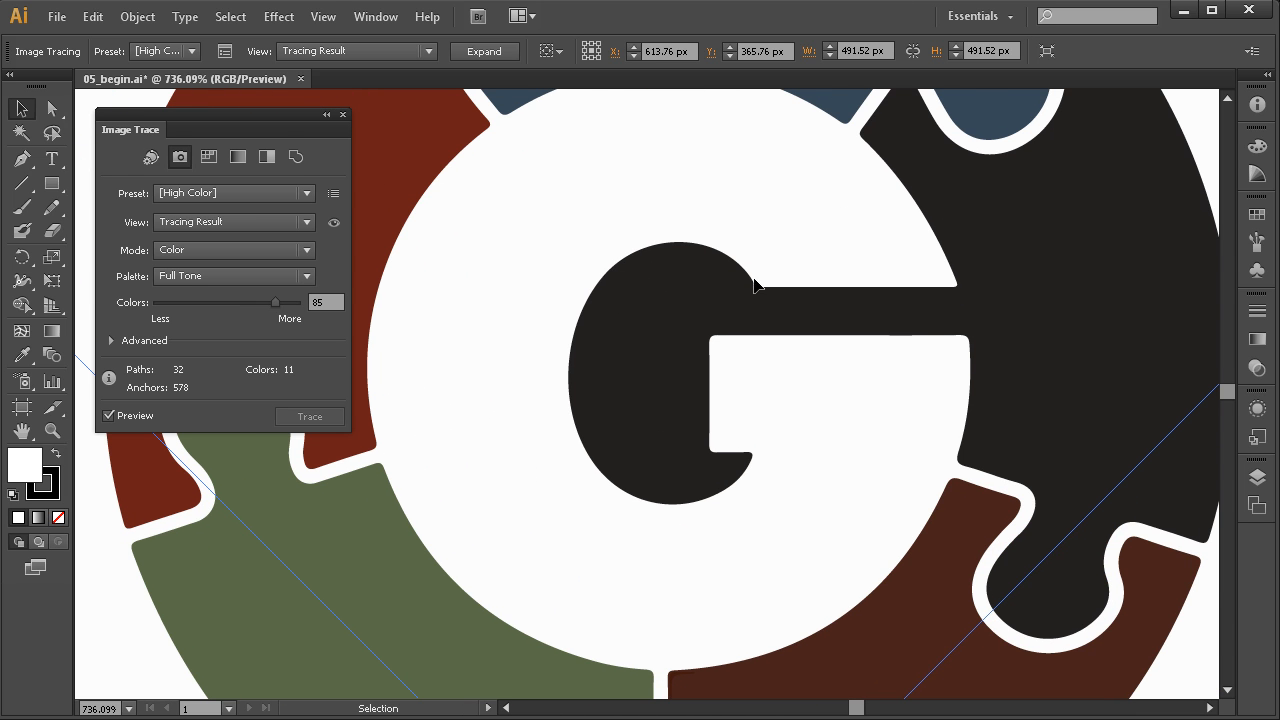
pyautogui.moveTo(811, 237); pyautogui.dragTo(814, 380)
pyautogui.moveTo(550, 274); pyautogui.dragTo(547, 311)
pyautogui.moveTo(486, 251); pyautogui.dragTo(552, 293)
pyautogui.moveTo(686, 180); pyautogui.dragTo(474, 358)
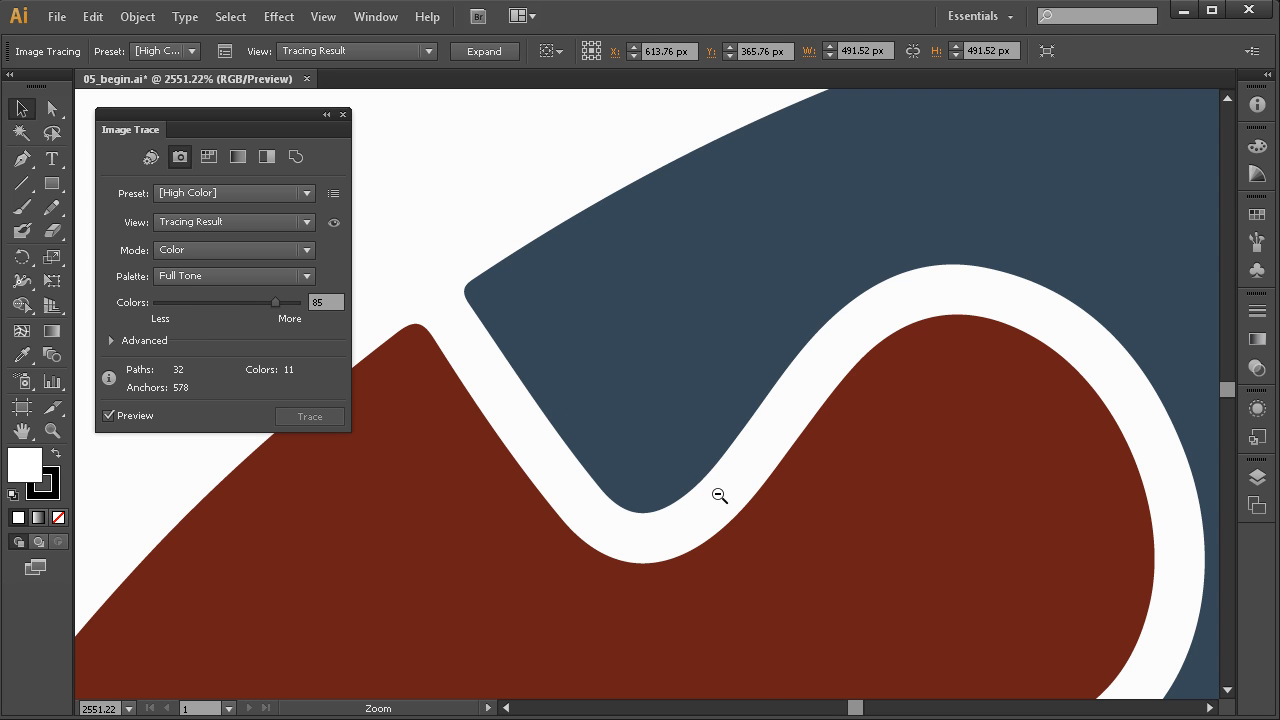
# Zoom in and pan letter by letter along GRIFFIN to inspect the traced edges
pyautogui.scroll(-8, 720, 489)
pyautogui.scroll(-10, 669, 550)
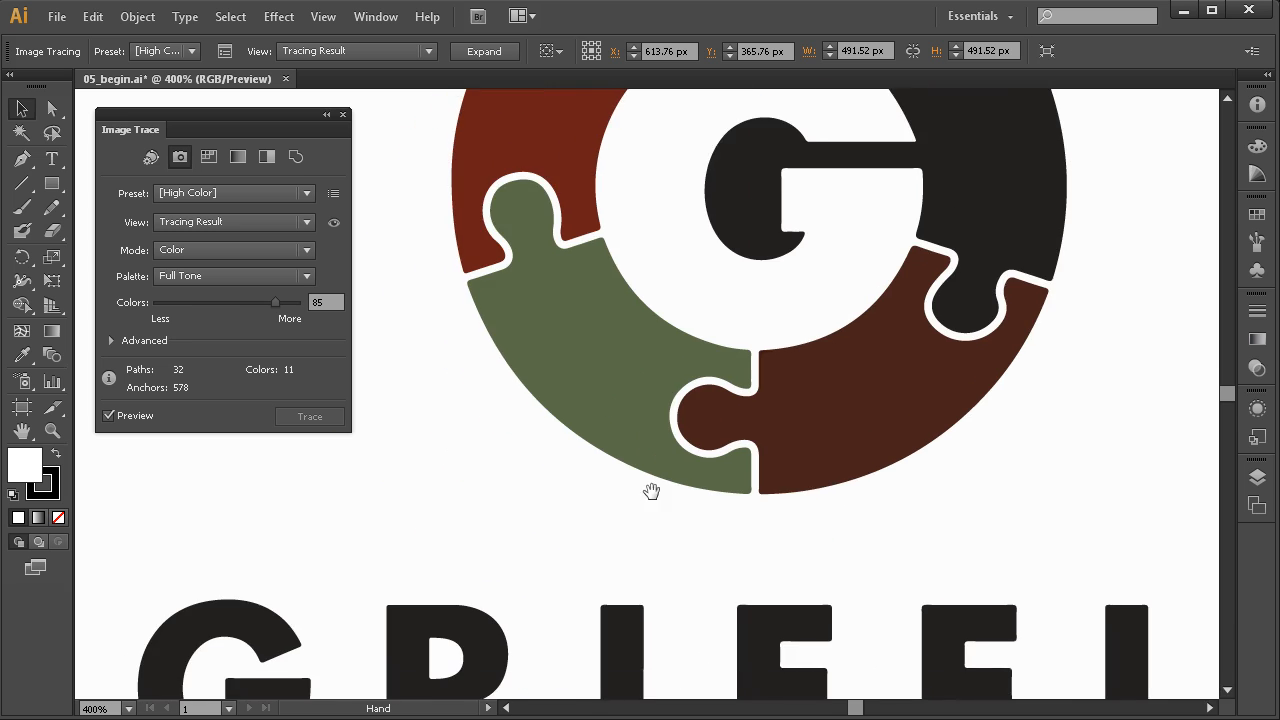
pyautogui.moveTo(737, 393); pyautogui.dragTo(795, 388)
pyautogui.moveTo(874, 258); pyautogui.dragTo(466, 504)
pyautogui.moveTo(618, 466)
pyautogui.mouseDown()
pyautogui.moveTo(706, 470)
pyautogui.moveTo(617, 449)
pyautogui.mouseUp()
pyautogui.moveTo(809, 428); pyautogui.dragTo(527, 436)
pyautogui.moveTo(865, 440); pyautogui.dragTo(637, 451)
pyautogui.moveTo(855, 460); pyautogui.dragTo(523, 457)
pyautogui.moveTo(891, 450); pyautogui.dragTo(551, 449)
pyautogui.moveTo(827, 469); pyautogui.dragTo(771, 469)
pyautogui.keyDown('ctrl'); pyautogui.keyDown('alt'); pyautogui.click(887, 492); pyautogui.keyUp('alt'); pyautogui.keyUp('ctrl')
pyautogui.keyDown('ctrl'); pyautogui.keyDown('alt'); pyautogui.click(887, 492); pyautogui.keyUp('alt'); pyautogui.keyUp('ctrl')
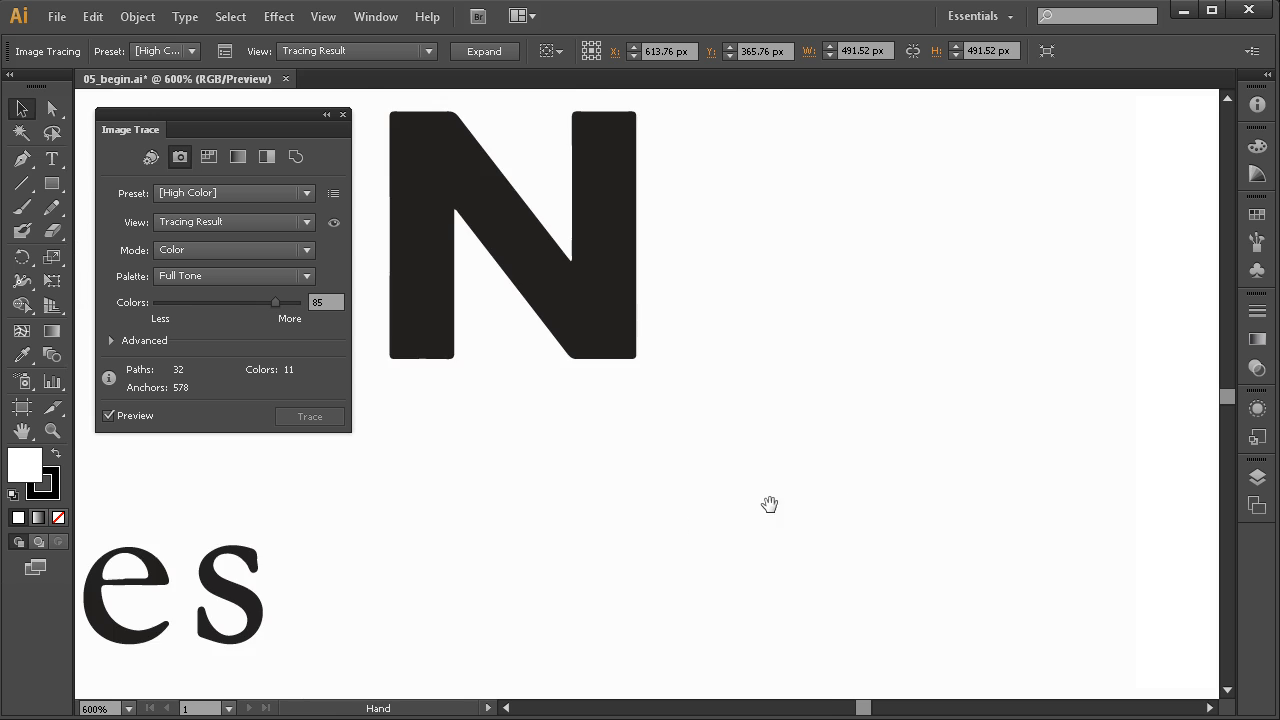
# Inspect the Associates letters up close, then zoom to about 1921% on the F's top corner
pyautogui.moveTo(591, 540); pyautogui.dragTo(934, 383)
pyautogui.moveTo(635, 467); pyautogui.dragTo(786, 449)
pyautogui.moveTo(549, 480); pyautogui.dragTo(886, 459)
pyautogui.moveTo(634, 471); pyautogui.dragTo(661, 480)
pyautogui.moveTo(922, 454); pyautogui.dragTo(693, 456)
pyautogui.moveTo(1001, 287); pyautogui.dragTo(785, 487)
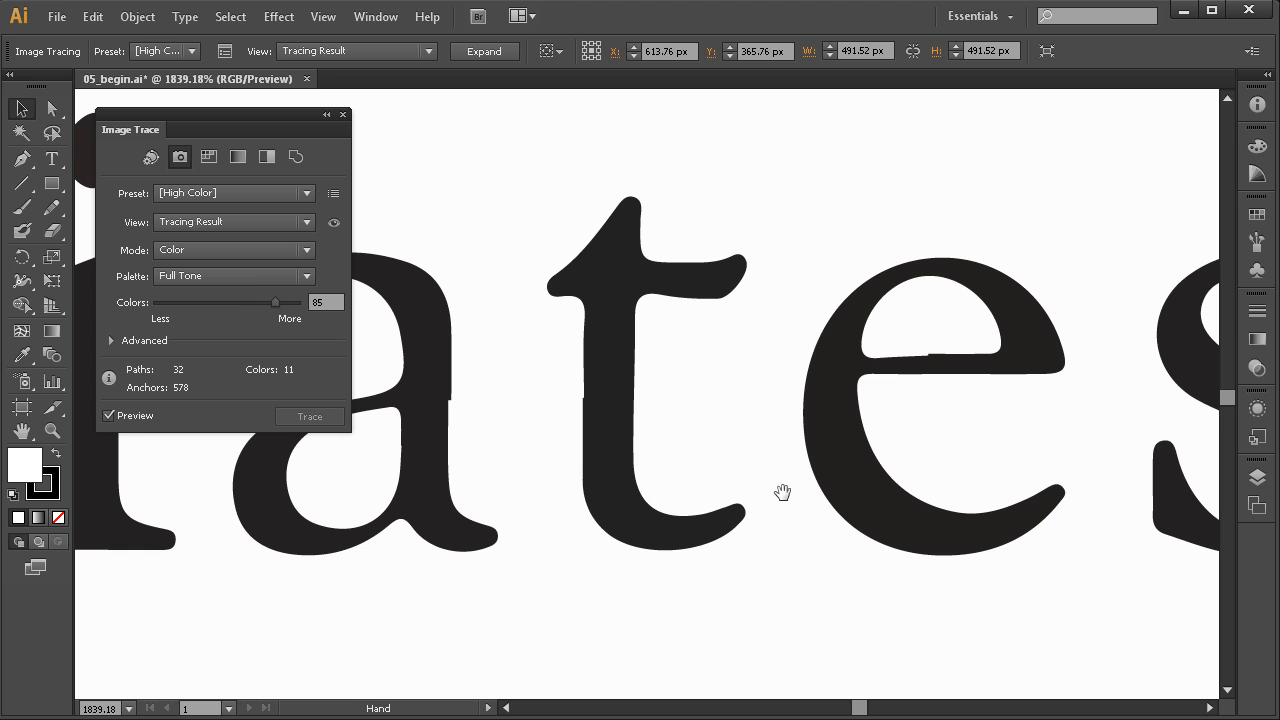
pyautogui.moveTo(1098, 236); pyautogui.dragTo(596, 546)
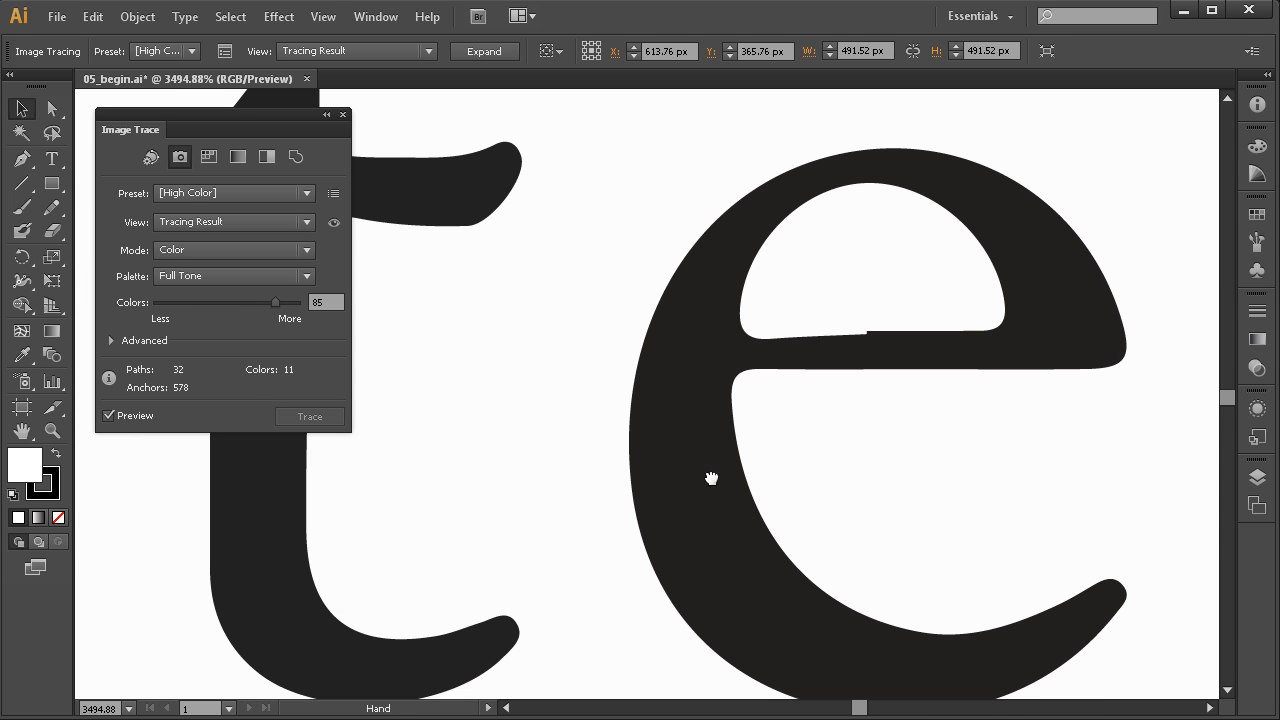
pyautogui.moveTo(539, 392); pyautogui.dragTo(760, 377)
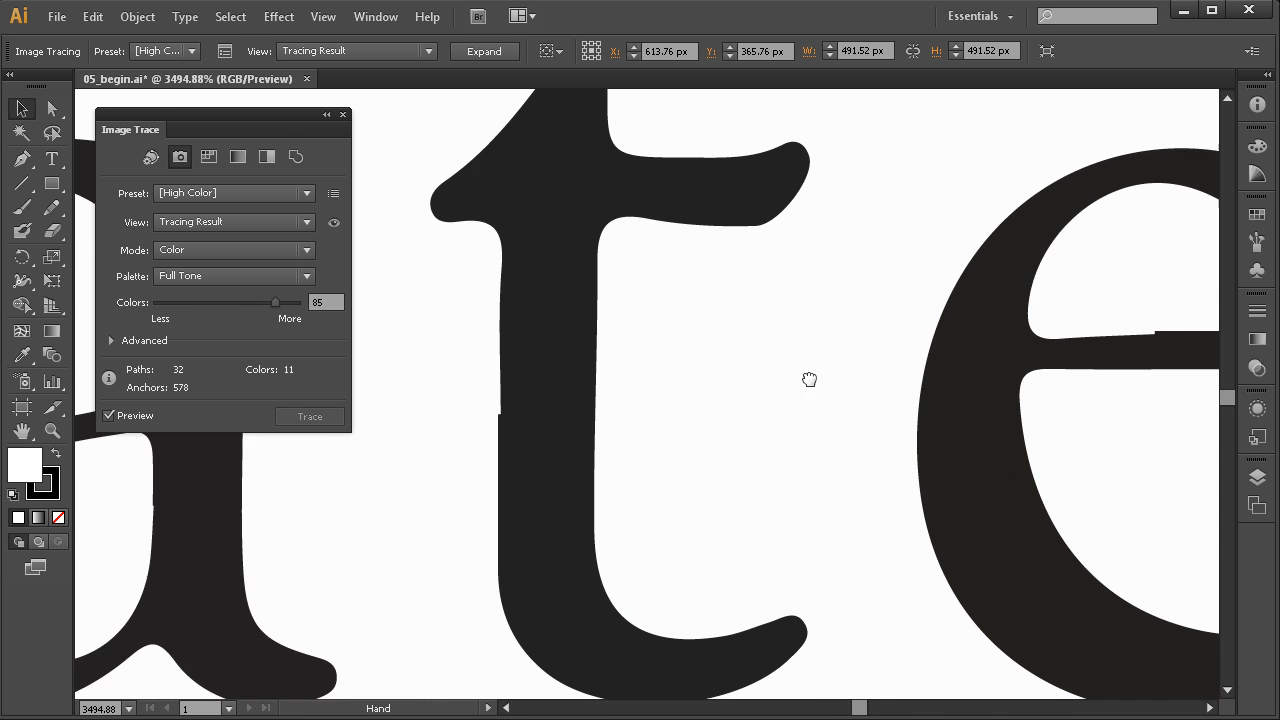
pyautogui.moveTo(445, 440); pyautogui.dragTo(806, 417)
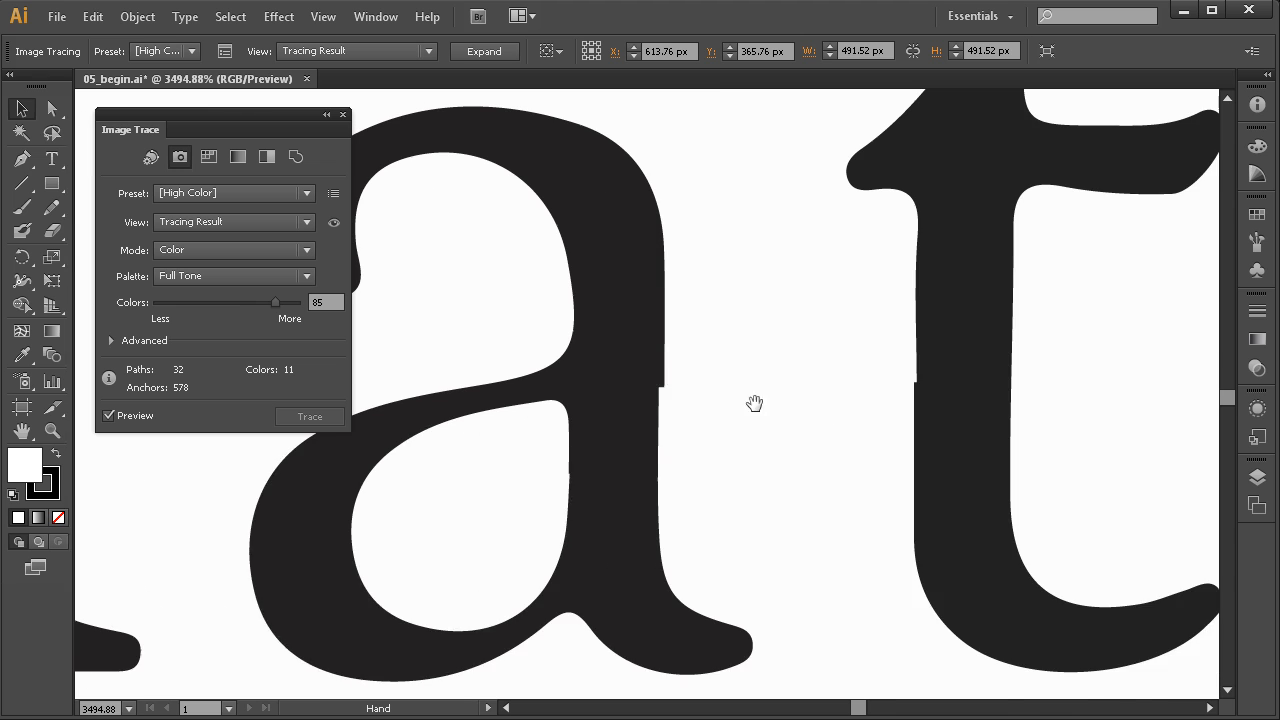
pyautogui.moveTo(508, 445); pyautogui.dragTo(606, 440)
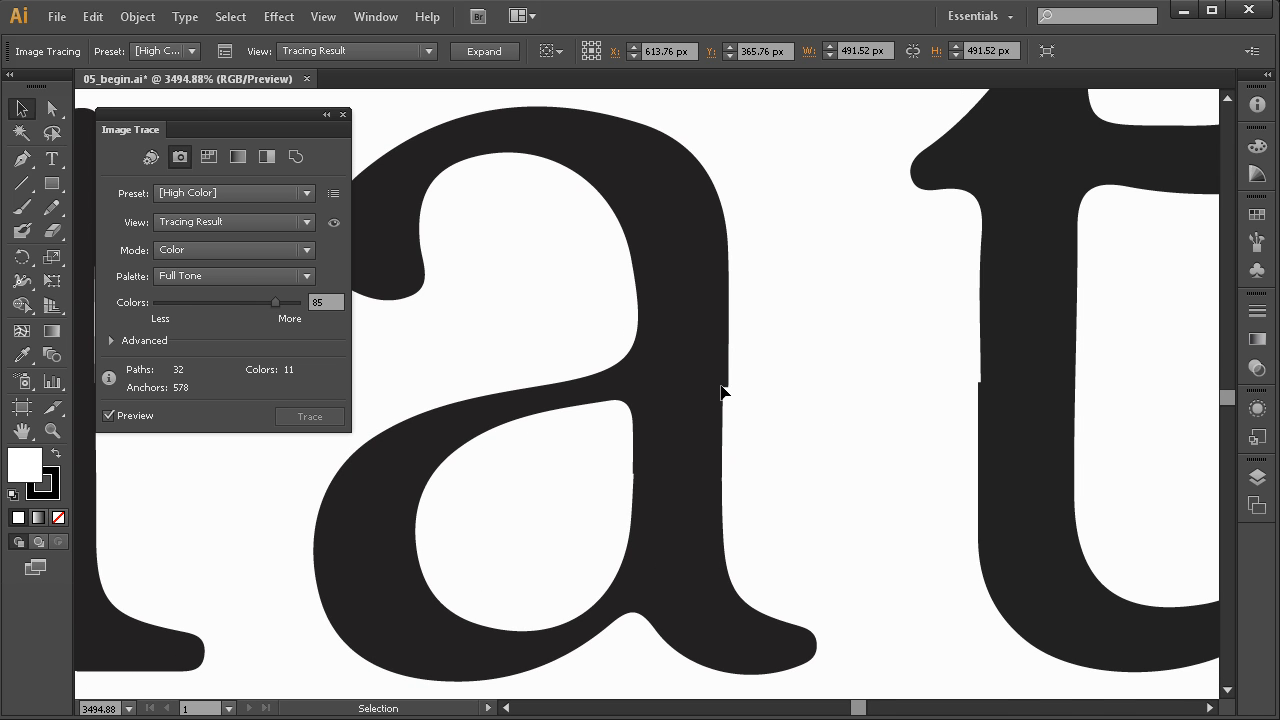
pyautogui.moveTo(420, 505); pyautogui.dragTo(686, 470)
pyautogui.moveTo(506, 450); pyautogui.dragTo(798, 490)
pyautogui.keyDown('ctrl'); pyautogui.keyDown('alt'); pyautogui.click(577, 427); pyautogui.keyUp('alt'); pyautogui.keyUp('ctrl')
pyautogui.keyDown('ctrl'); pyautogui.keyDown('alt'); pyautogui.click(577, 427); pyautogui.keyUp('alt'); pyautogui.keyUp('ctrl')
pyautogui.keyDown('ctrl'); pyautogui.keyDown('alt'); pyautogui.click(580, 428); pyautogui.keyUp('alt'); pyautogui.keyUp('ctrl')
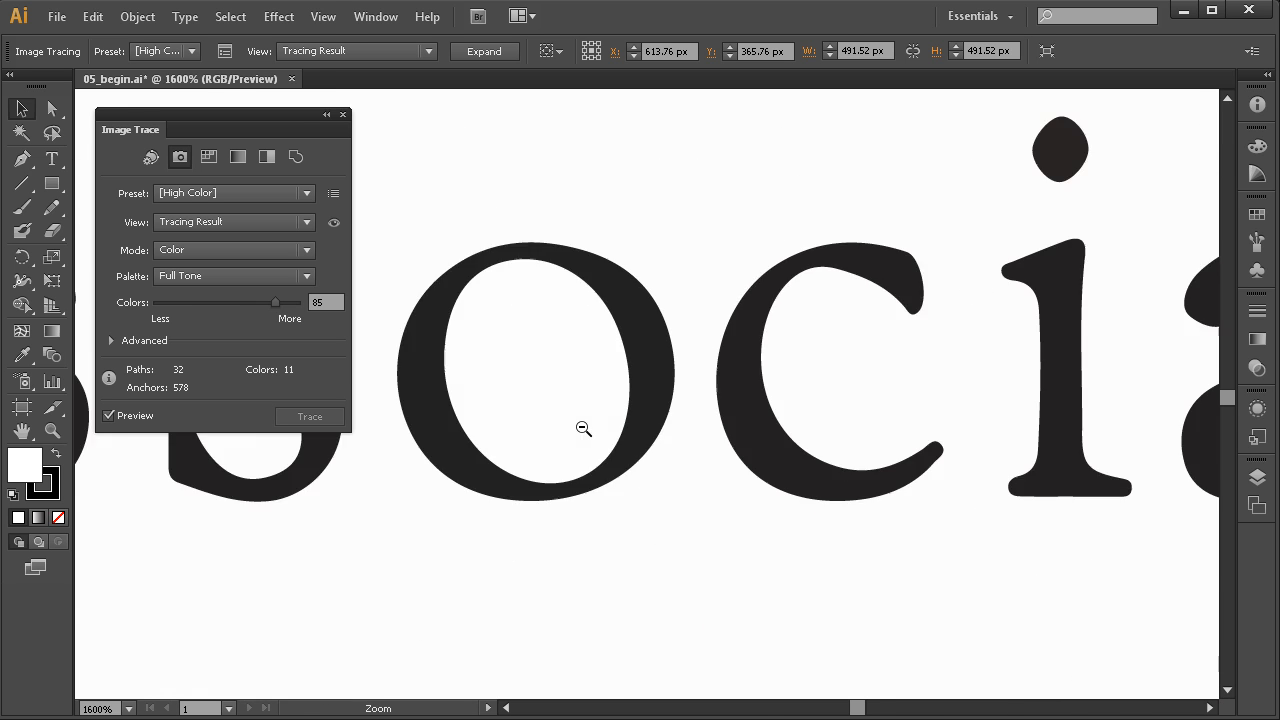
pyautogui.keyDown('ctrl'); pyautogui.keyDown('alt'); pyautogui.click(583, 428); pyautogui.keyUp('alt'); pyautogui.keyUp('ctrl')
pyautogui.keyDown('ctrl'); pyautogui.keyDown('alt'); pyautogui.click(583, 428); pyautogui.keyUp('alt'); pyautogui.keyUp('ctrl')
pyautogui.scroll(6, 653, 376)
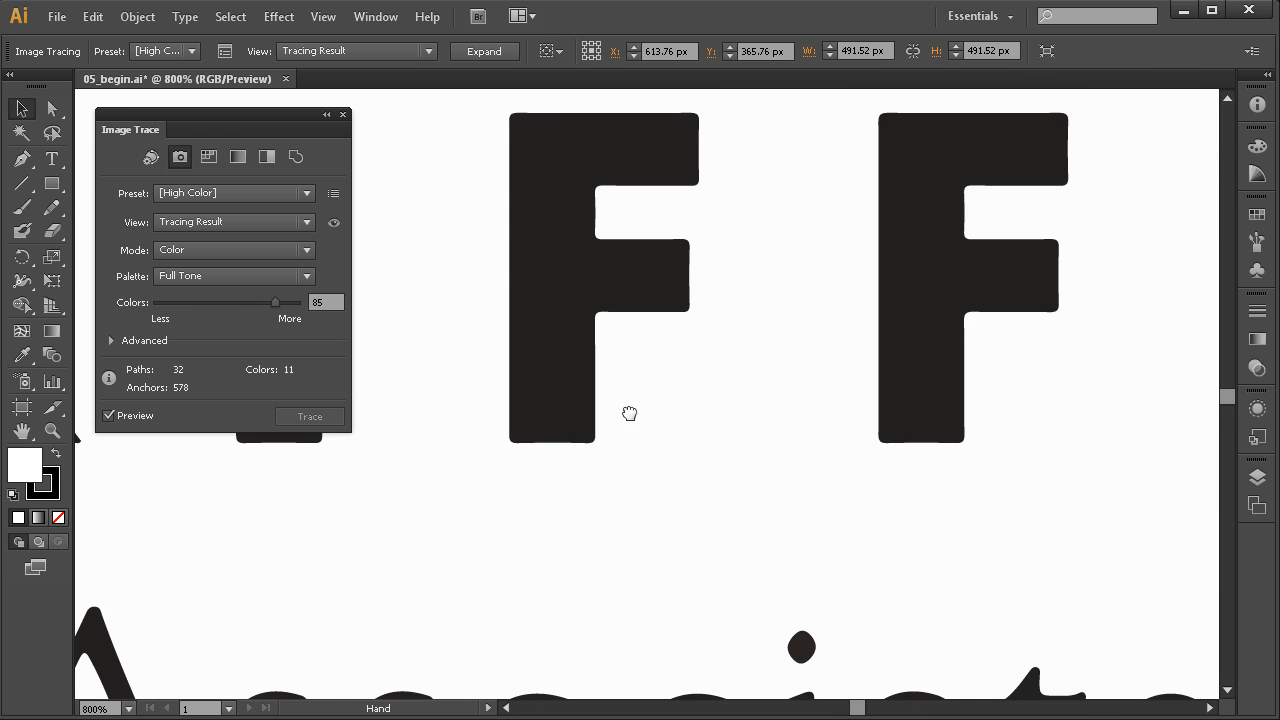
pyautogui.moveTo(812, 204); pyautogui.dragTo(538, 453)
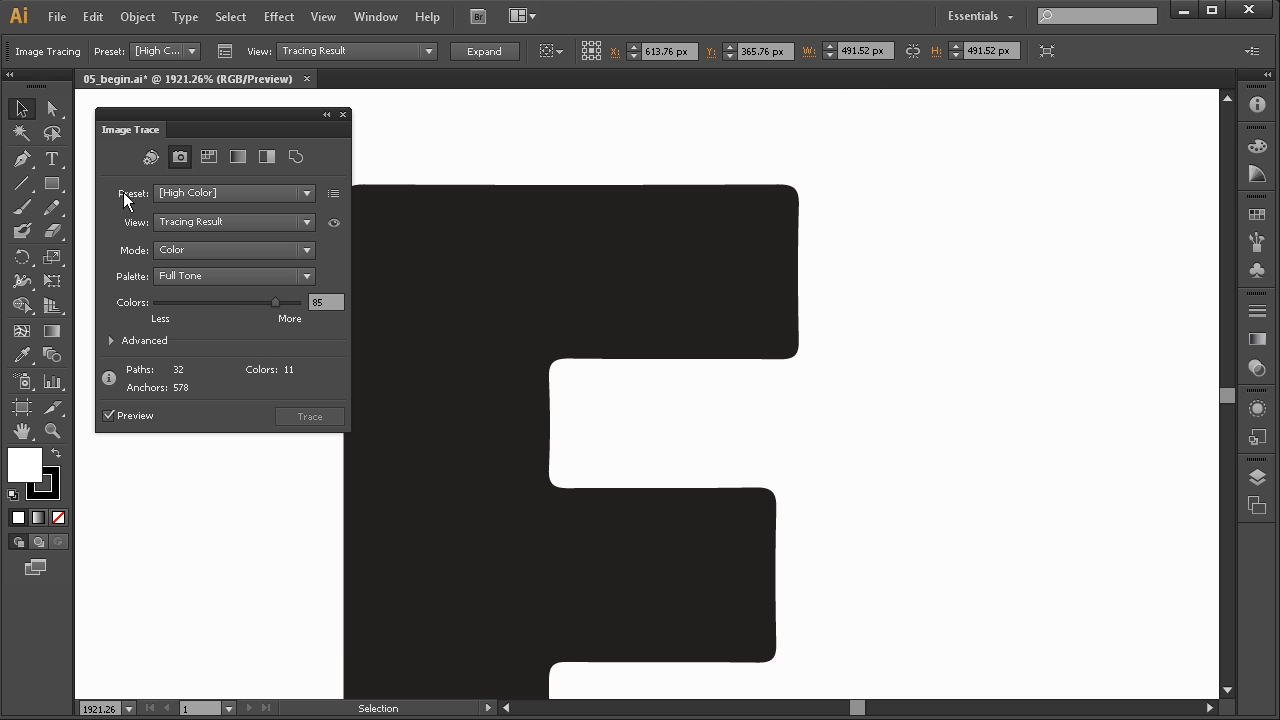
# Enable Snap Curves To Lines under the Image Trace Advanced options
pyautogui.click(117, 339)
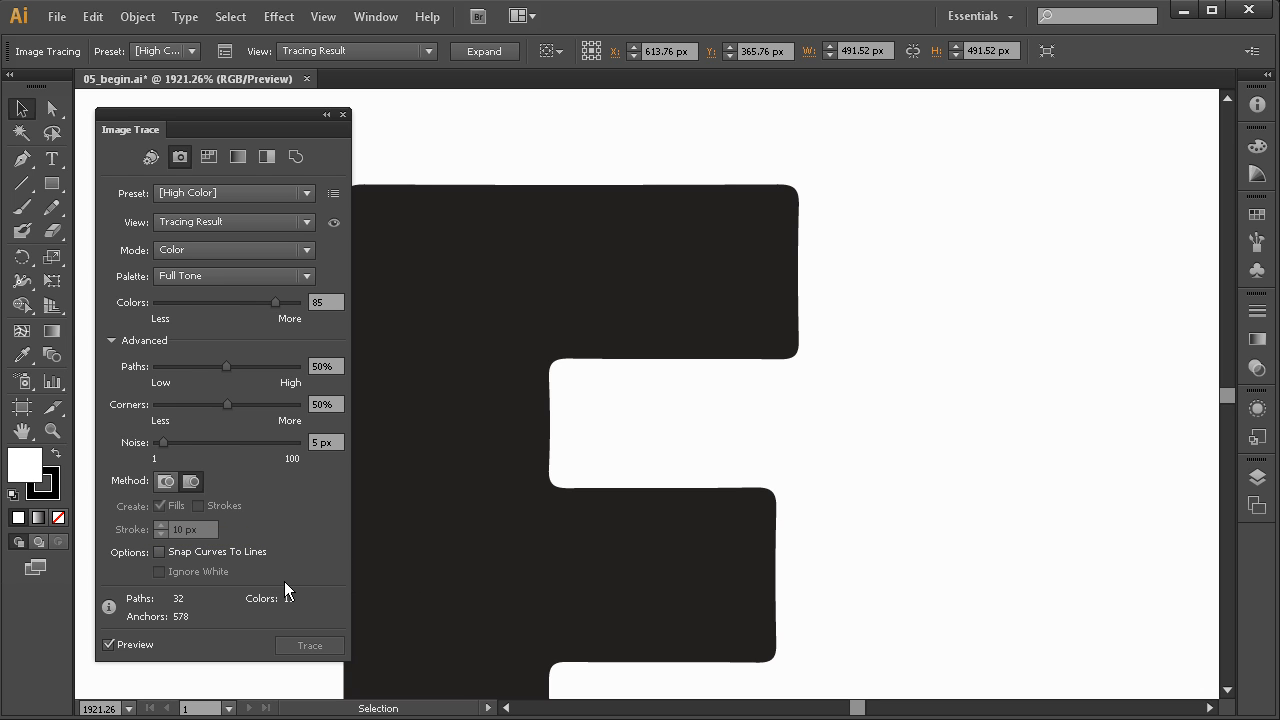
pyautogui.press('space')
pyautogui.moveTo(675, 362)
pyautogui.mouseDown()
pyautogui.moveTo(689, 420)
pyautogui.moveTo(737, 417)
pyautogui.moveTo(708, 405)
pyautogui.mouseUp()
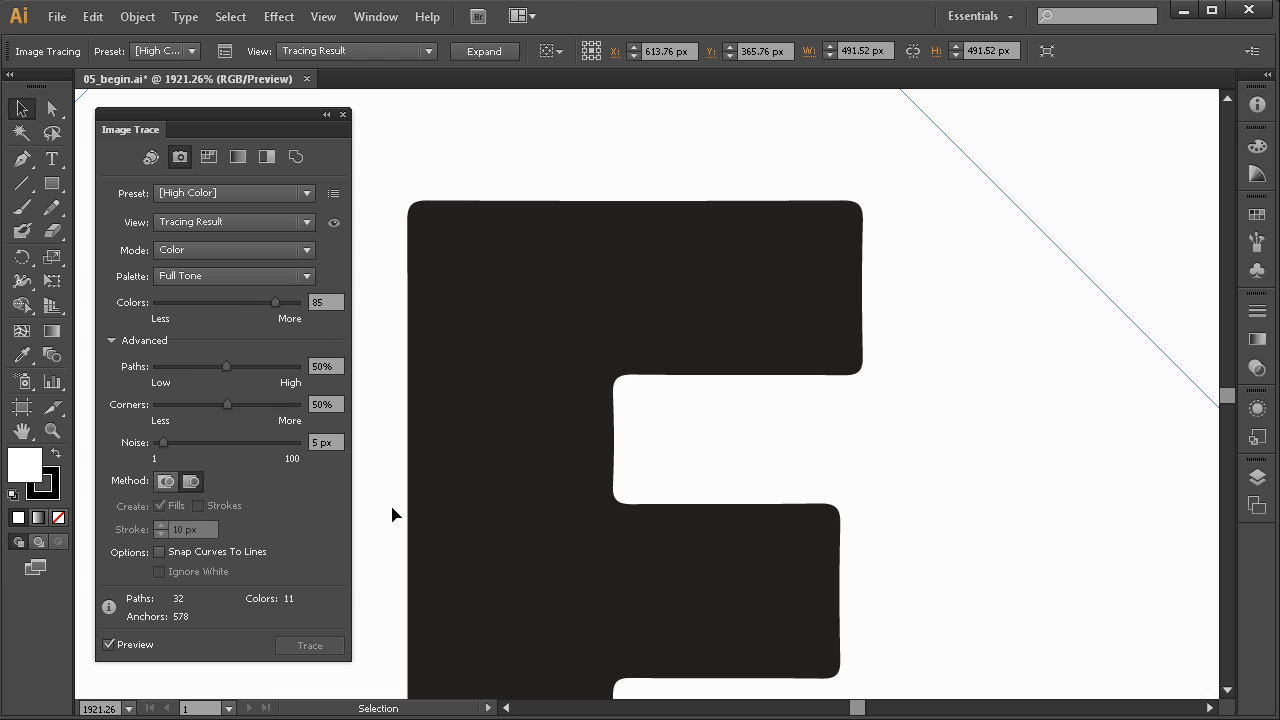
pyautogui.click(160, 551)
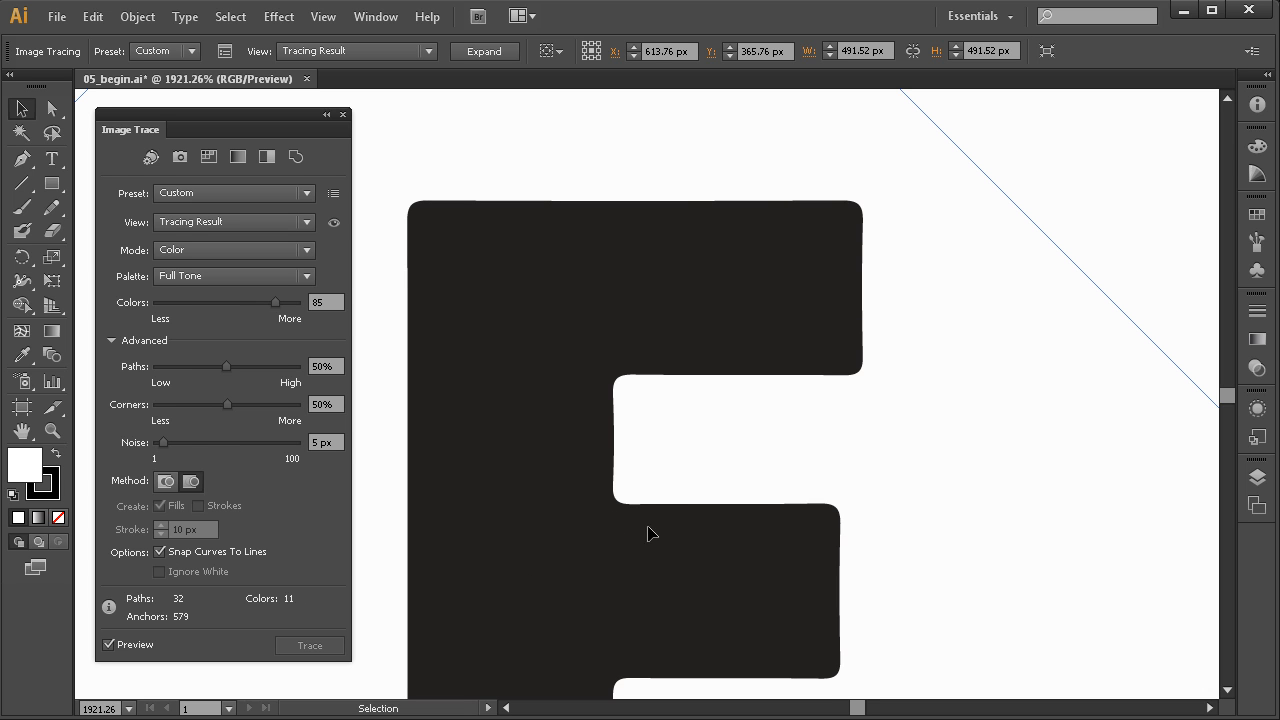
# Nudge the Paths slider up from 50% and inspect the E and puzzle-piece edges
pyautogui.press('space')
pyautogui.moveTo(754, 471); pyautogui.dragTo(755, 509)
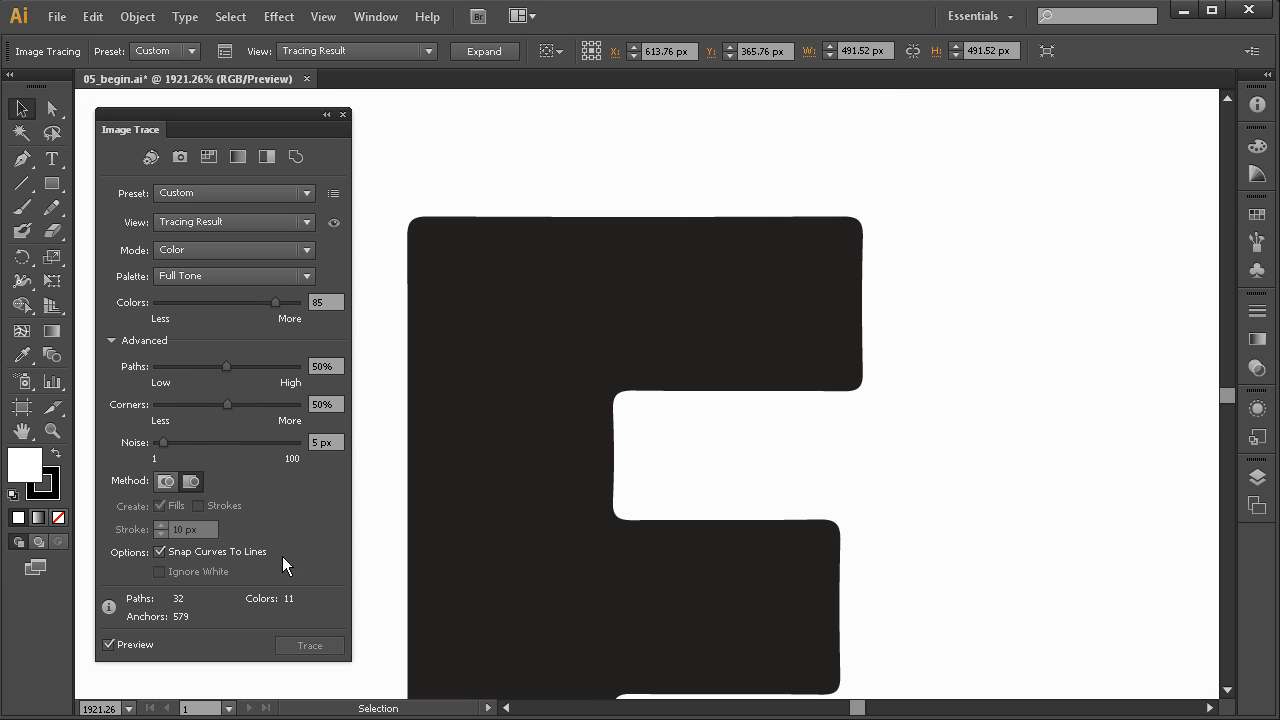
pyautogui.press('space')
pyautogui.moveTo(645, 492)
pyautogui.mouseDown()
pyautogui.moveTo(630, 493)
pyautogui.moveTo(630, 509)
pyautogui.mouseUp()
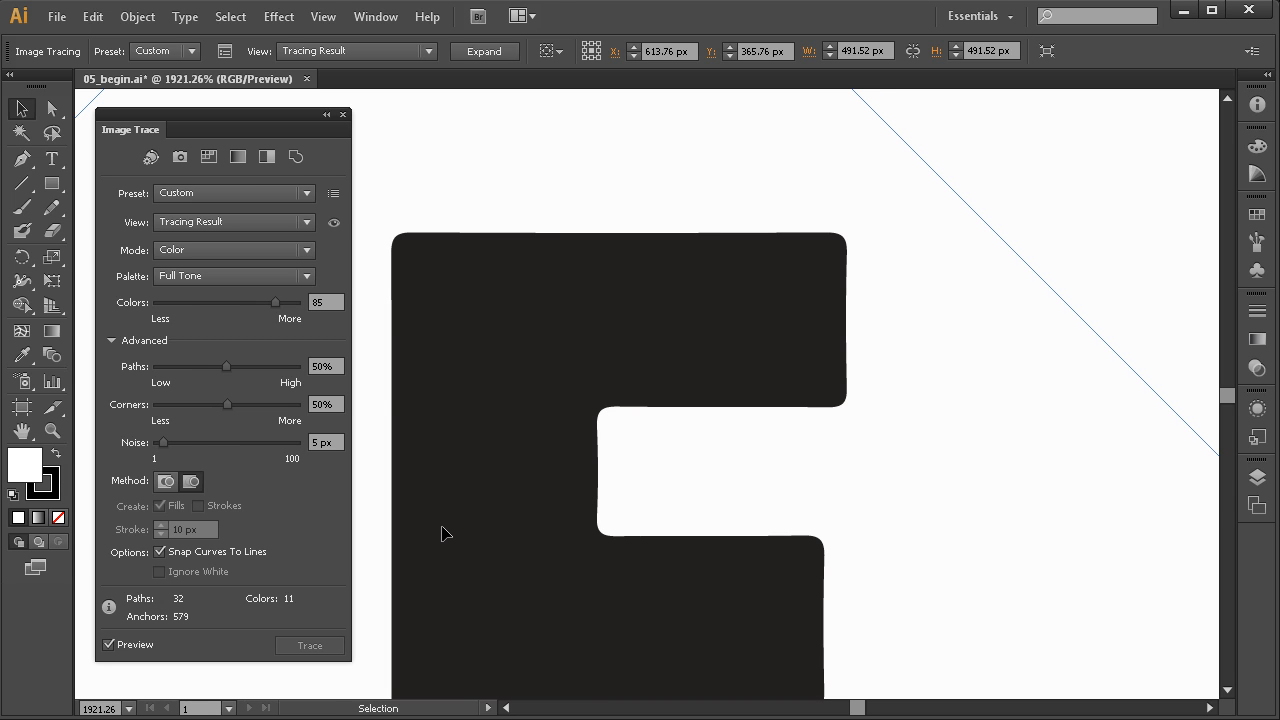
pyautogui.moveTo(227, 365); pyautogui.dragTo(284, 375)
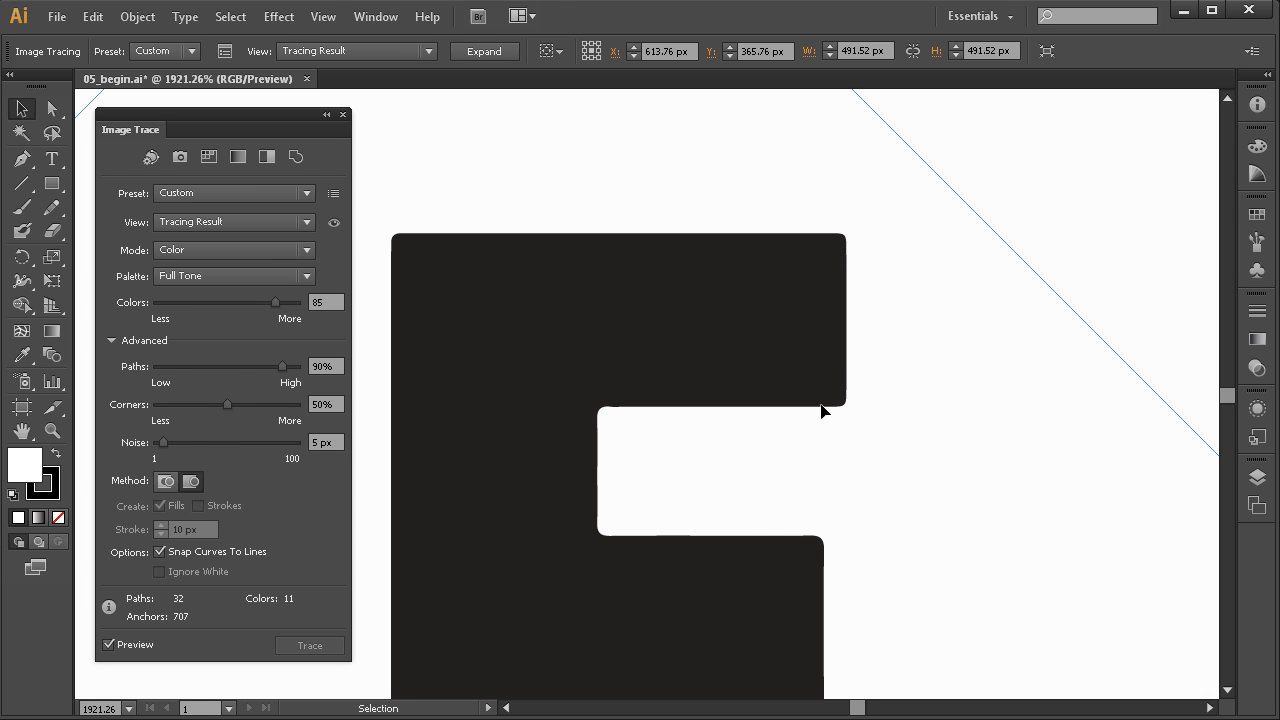
pyautogui.press('space')
pyautogui.moveTo(441, 320); pyautogui.dragTo(520, 319)
pyautogui.press('space')
pyautogui.moveTo(590, 530); pyautogui.dragTo(597, 324)
pyautogui.keyDown('ctrl'); pyautogui.keyDown('alt'); pyautogui.click(666, 565); pyautogui.keyUp('alt'); pyautogui.keyUp('ctrl')
pyautogui.keyDown('ctrl'); pyautogui.keyDown('alt'); pyautogui.click(666, 566); pyautogui.keyUp('alt'); pyautogui.keyUp('ctrl')
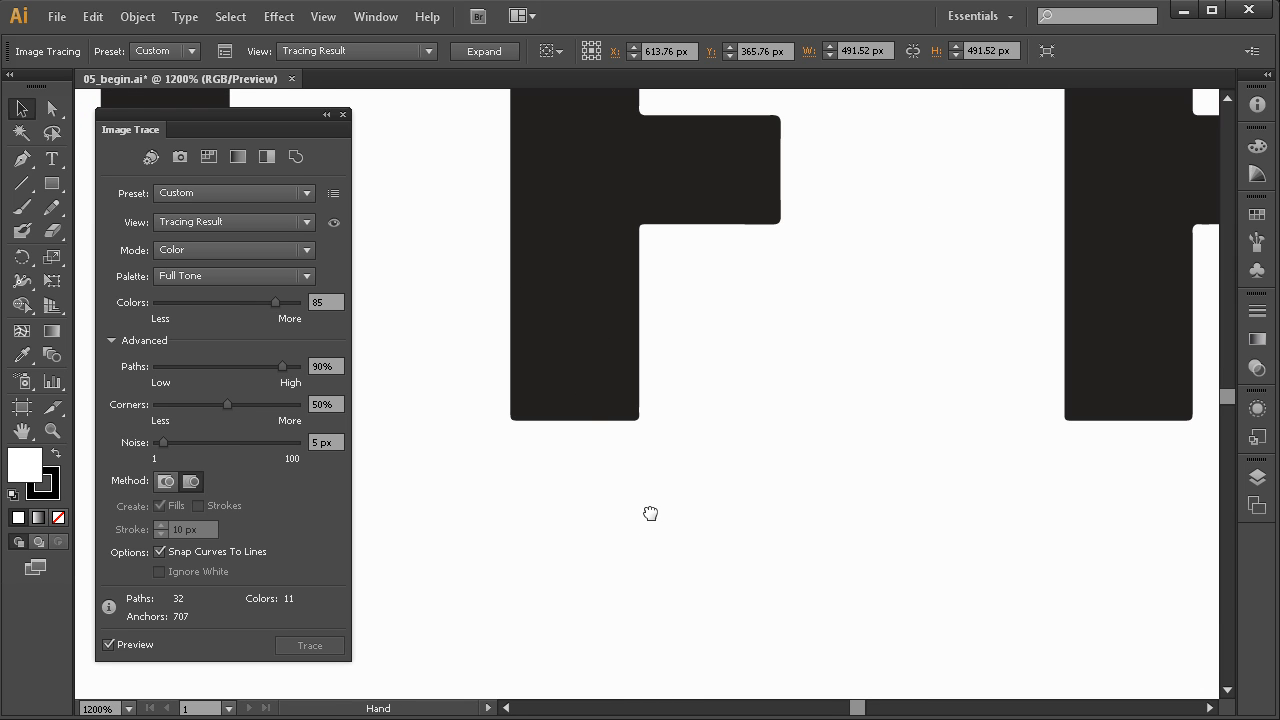
pyautogui.scroll(10, 527, 411)
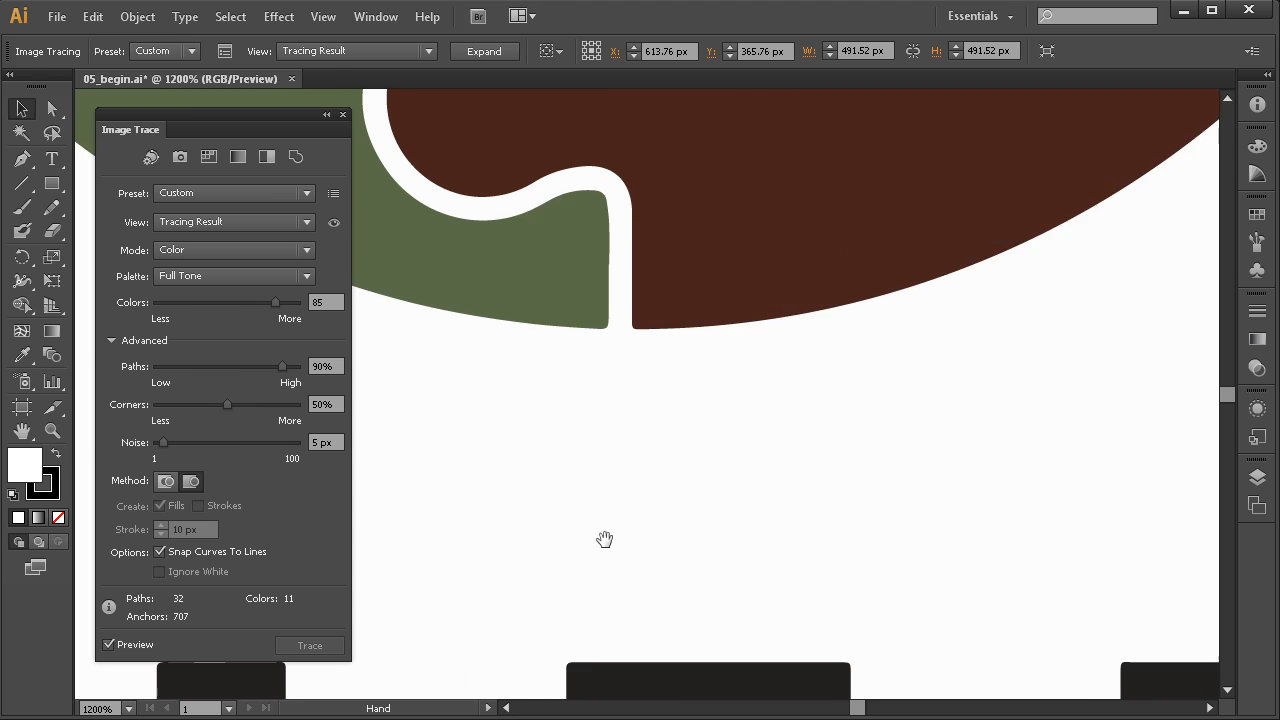
pyautogui.moveTo(748, 254); pyautogui.dragTo(563, 457)
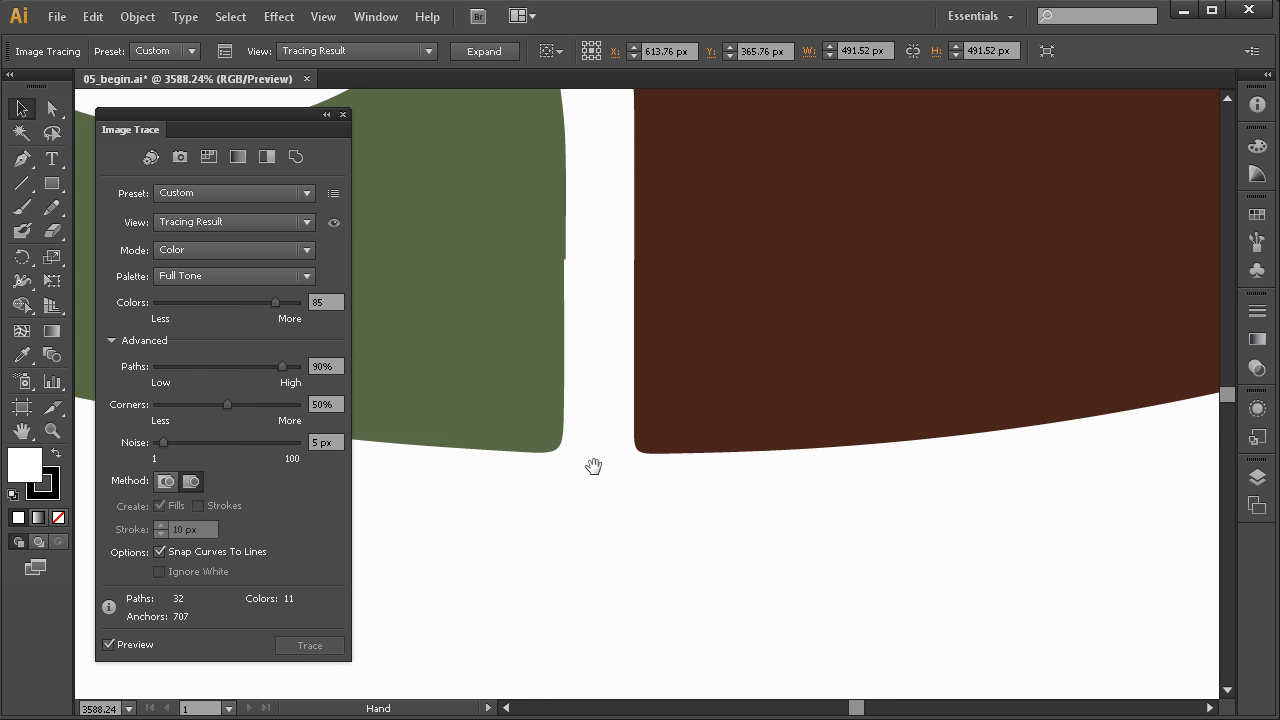
pyautogui.keyDown('ctrl'); pyautogui.keyDown('alt'); pyautogui.click(632, 330); pyautogui.keyUp('alt'); pyautogui.keyUp('ctrl')
pyautogui.keyDown('ctrl'); pyautogui.keyDown('alt'); pyautogui.click(632, 330); pyautogui.keyUp('alt'); pyautogui.keyUp('ctrl')
pyautogui.keyDown('ctrl'); pyautogui.keyDown('alt'); pyautogui.click(634, 329); pyautogui.keyUp('alt'); pyautogui.keyUp('ctrl')
pyautogui.keyDown('ctrl'); pyautogui.keyDown('alt'); pyautogui.click(651, 330); pyautogui.keyUp('alt'); pyautogui.keyUp('ctrl')
pyautogui.keyDown('ctrl'); pyautogui.keyDown('alt'); pyautogui.click(651, 412); pyautogui.keyUp('alt'); pyautogui.keyUp('ctrl')
pyautogui.scroll(4, 651, 412)
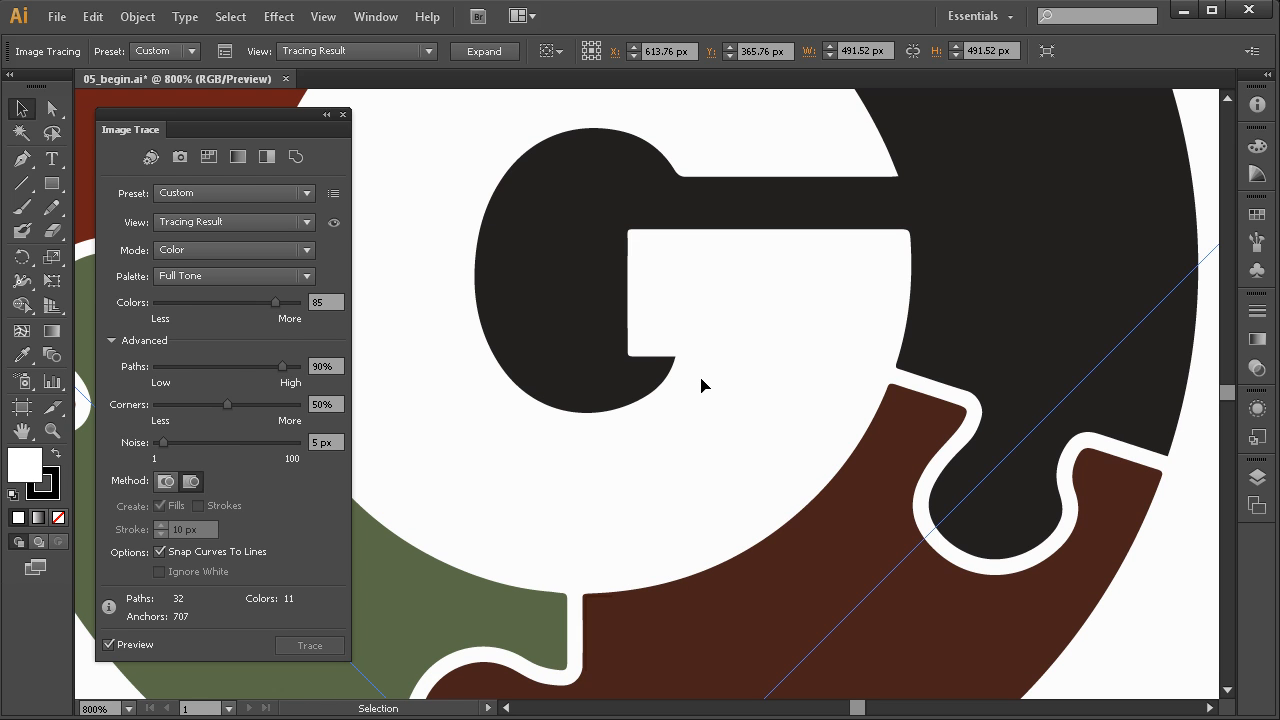
# Set Paths to 100% and zoom in on the red piece's edge near the G
pyautogui.moveTo(282, 366); pyautogui.dragTo(297, 368)
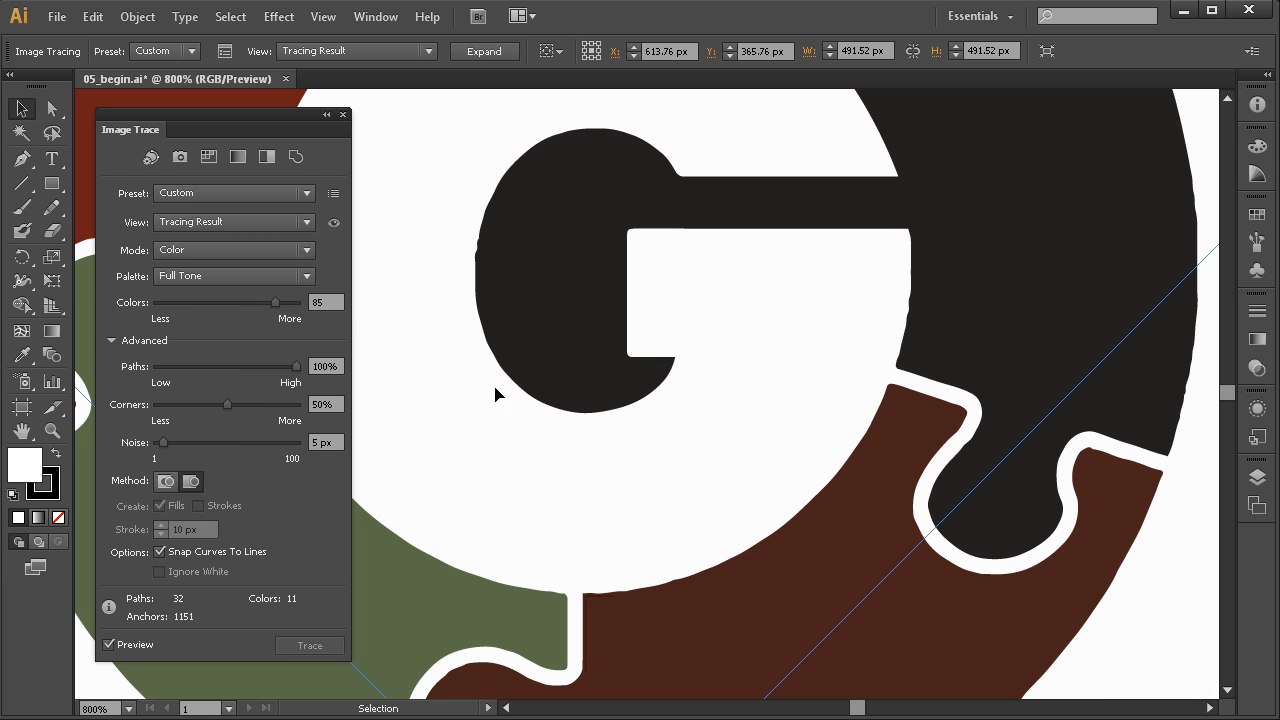
pyautogui.moveTo(610, 391); pyautogui.dragTo(749, 487)
pyautogui.moveTo(911, 189); pyautogui.dragTo(416, 540)
pyautogui.moveTo(511, 403); pyautogui.dragTo(714, 440)
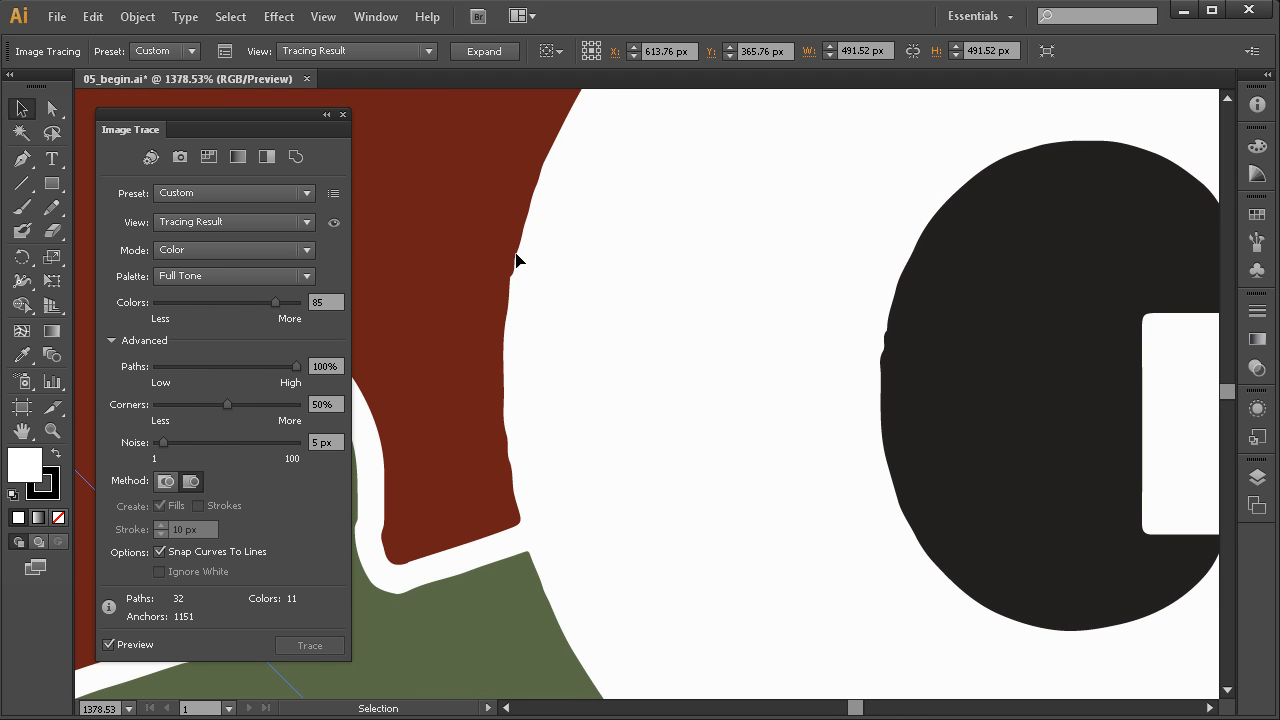
# Inspect the green and red puzzle-piece edges and the G's bar corner up close
pyautogui.press('space')
pyautogui.moveTo(459, 538); pyautogui.dragTo(657, 444)
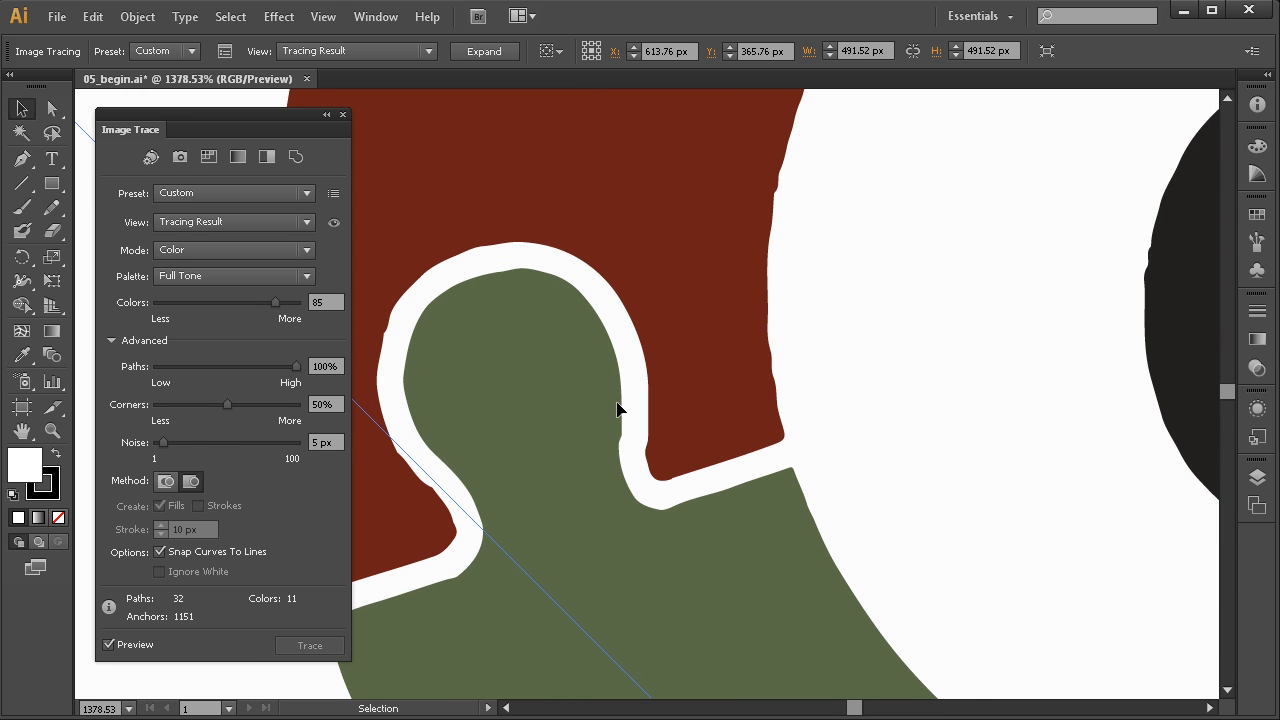
pyautogui.moveTo(406, 320); pyautogui.dragTo(480, 331)
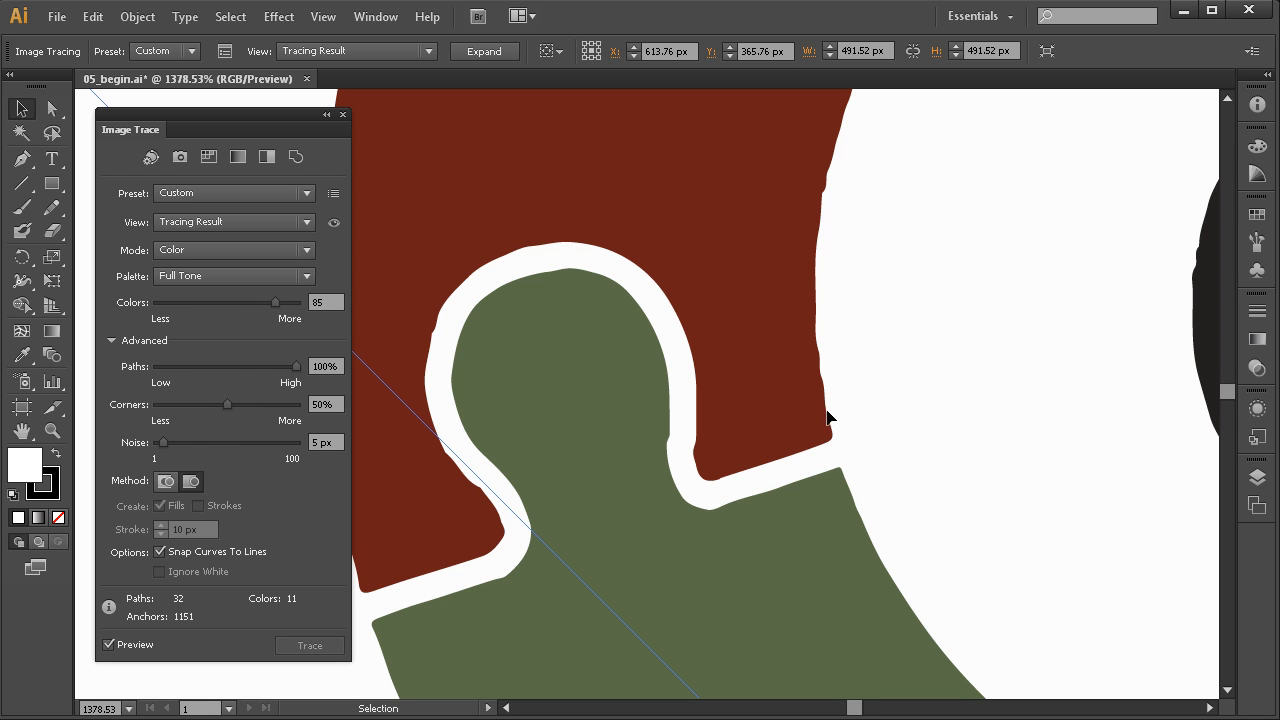
pyautogui.moveTo(844, 446); pyautogui.dragTo(772, 493)
pyautogui.moveTo(860, 476); pyautogui.dragTo(740, 502)
pyautogui.keyDown('ctrl'); pyautogui.keyDown('alt'); pyautogui.click(827, 481); pyautogui.keyUp('alt'); pyautogui.keyUp('ctrl')
pyautogui.keyDown('ctrl'); pyautogui.keyDown('alt'); pyautogui.click(827, 481); pyautogui.keyUp('alt'); pyautogui.keyUp('ctrl')
pyautogui.keyDown('ctrl'); pyautogui.keyDown('alt'); pyautogui.click(827, 481); pyautogui.keyUp('alt'); pyautogui.keyUp('ctrl')
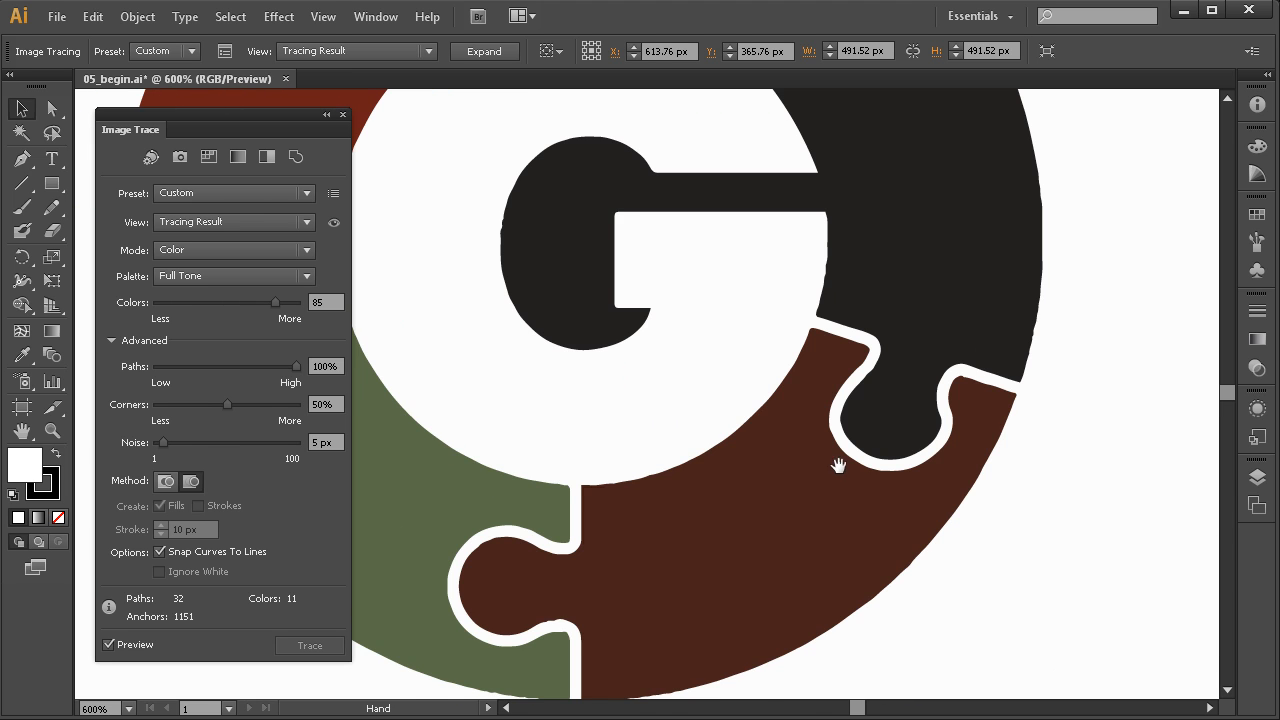
pyautogui.moveTo(828, 450); pyautogui.dragTo(816, 501)
pyautogui.moveTo(757, 332); pyautogui.dragTo(767, 354)
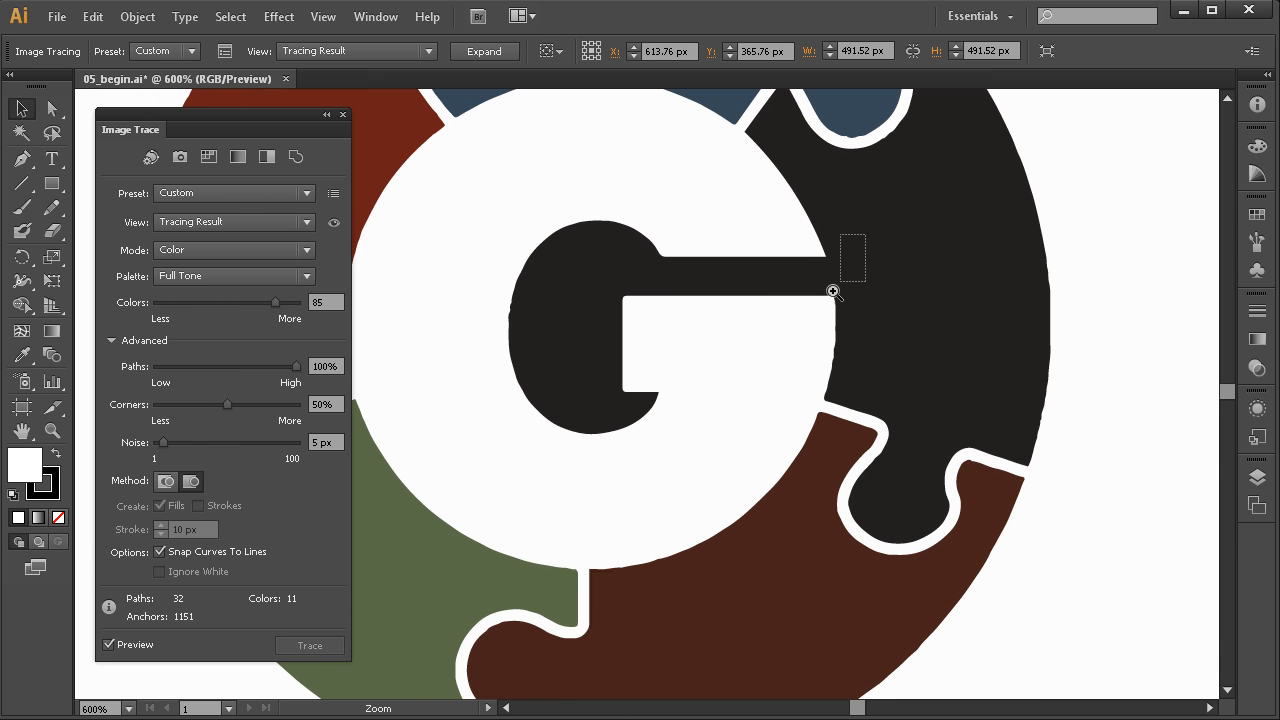
pyautogui.moveTo(866, 229); pyautogui.dragTo(742, 380)
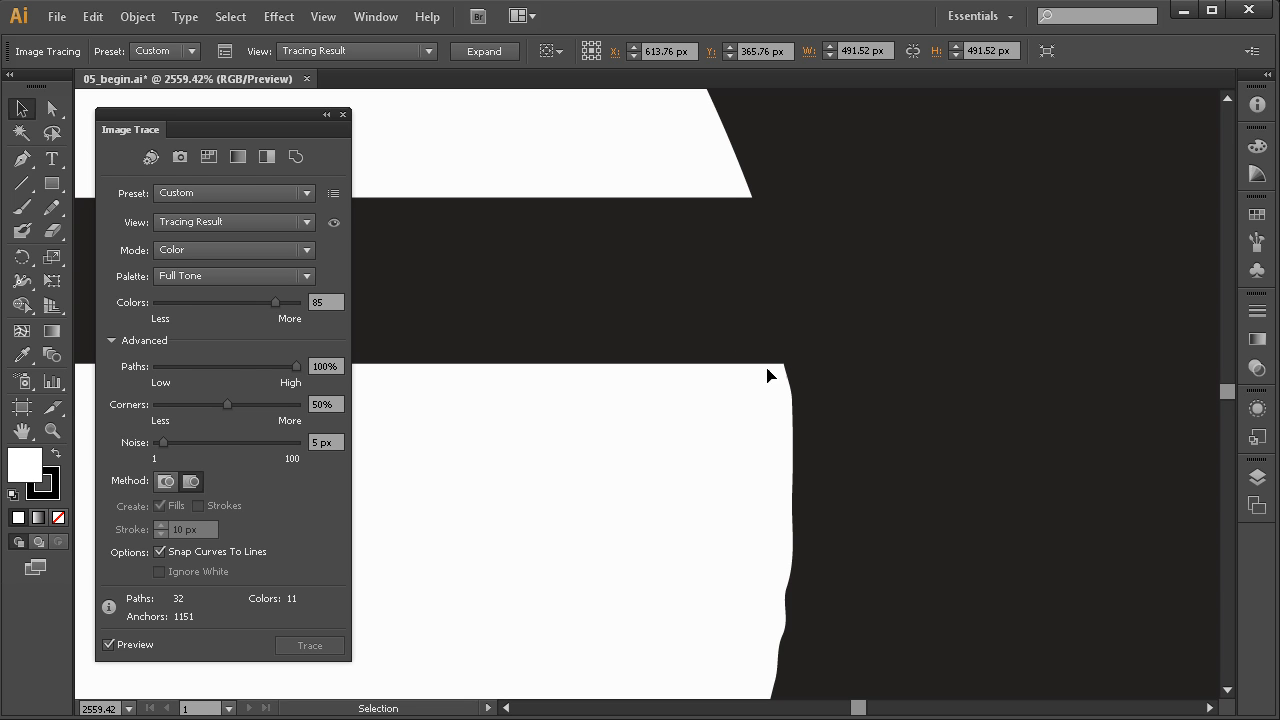
pyautogui.moveTo(611, 449); pyautogui.dragTo(669, 372)
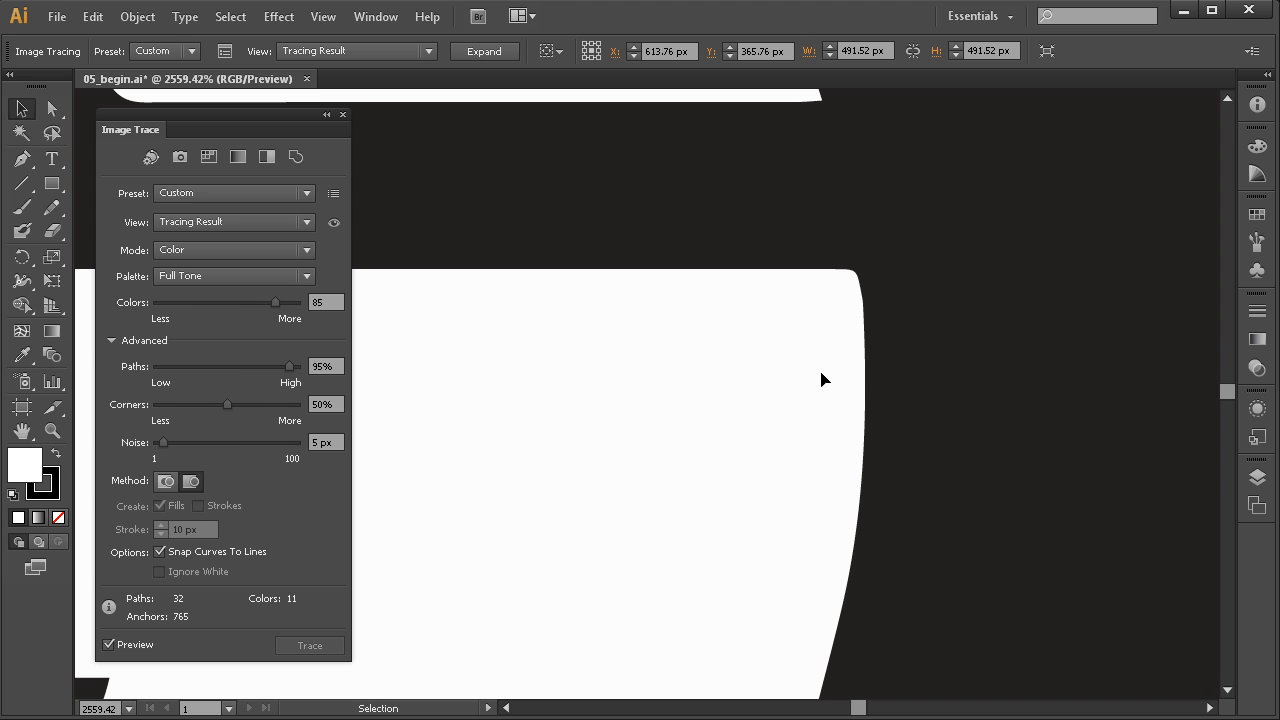
pyautogui.moveTo(771, 417); pyautogui.dragTo(910, 400)
pyautogui.keyDown('ctrl'); pyautogui.keyDown('alt'); pyautogui.click(656, 489); pyautogui.keyUp('alt'); pyautogui.keyUp('ctrl')
pyautogui.keyDown('ctrl'); pyautogui.keyDown('alt'); pyautogui.click(656, 489); pyautogui.keyUp('alt'); pyautogui.keyUp('ctrl')
pyautogui.moveTo(660, 491); pyautogui.dragTo(724, 543)
pyautogui.moveTo(582, 486); pyautogui.dragTo(637, 499)
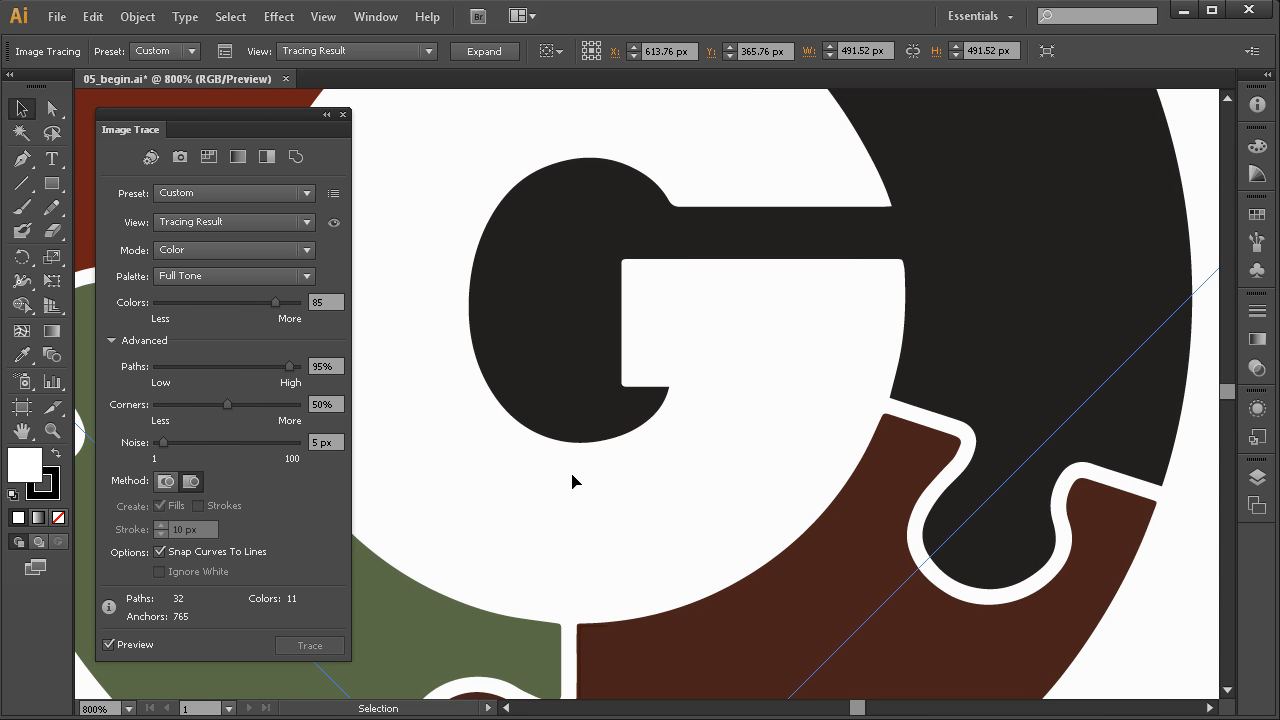
pyautogui.moveTo(583, 297); pyautogui.dragTo(777, 329)
pyautogui.moveTo(603, 353); pyautogui.dragTo(788, 310)
pyautogui.moveTo(600, 503); pyautogui.dragTo(609, 411)
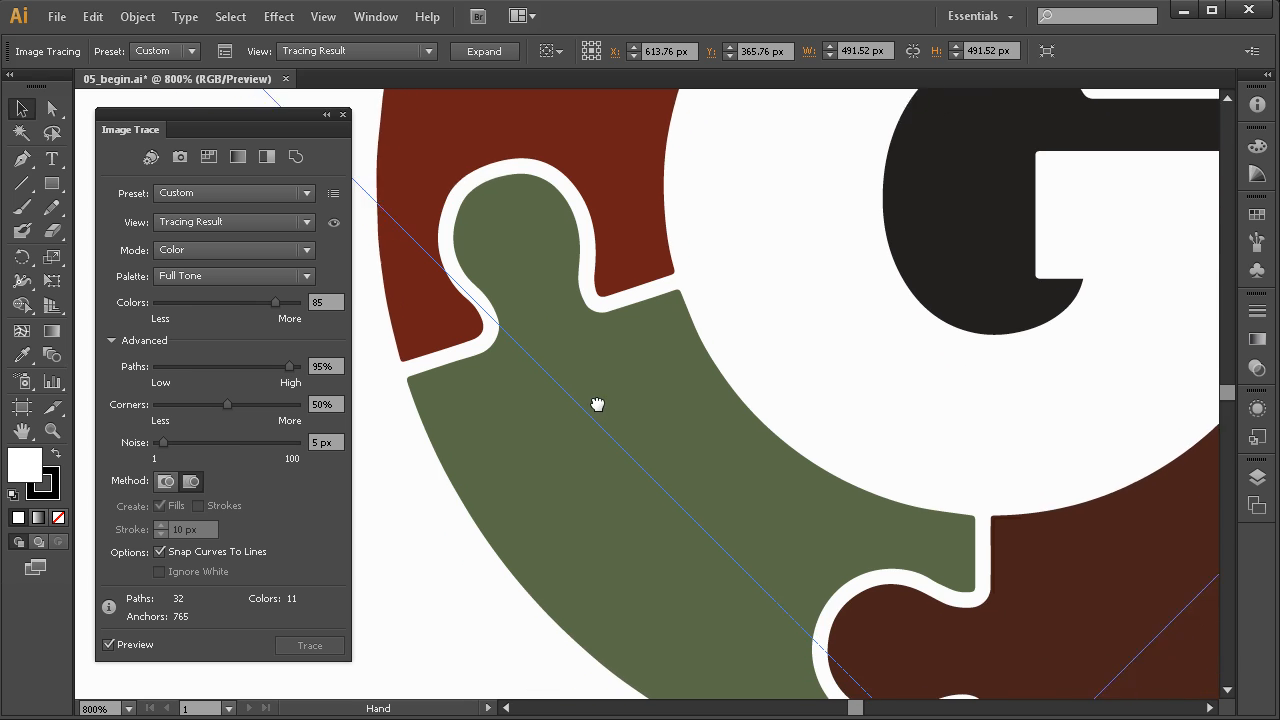
pyautogui.keyDown('ctrl'); pyautogui.keyDown('alt'); pyautogui.click(729, 529); pyautogui.keyUp('alt'); pyautogui.keyUp('ctrl')
pyautogui.keyDown('ctrl'); pyautogui.keyDown('alt'); pyautogui.click(729, 534); pyautogui.keyUp('alt'); pyautogui.keyUp('ctrl')
pyautogui.moveTo(716, 566); pyautogui.dragTo(796, 354)
pyautogui.moveTo(608, 455); pyautogui.dragTo(631, 346)
pyautogui.moveTo(645, 478); pyautogui.dragTo(782, 483)
pyautogui.moveTo(706, 451); pyautogui.dragTo(740, 511)
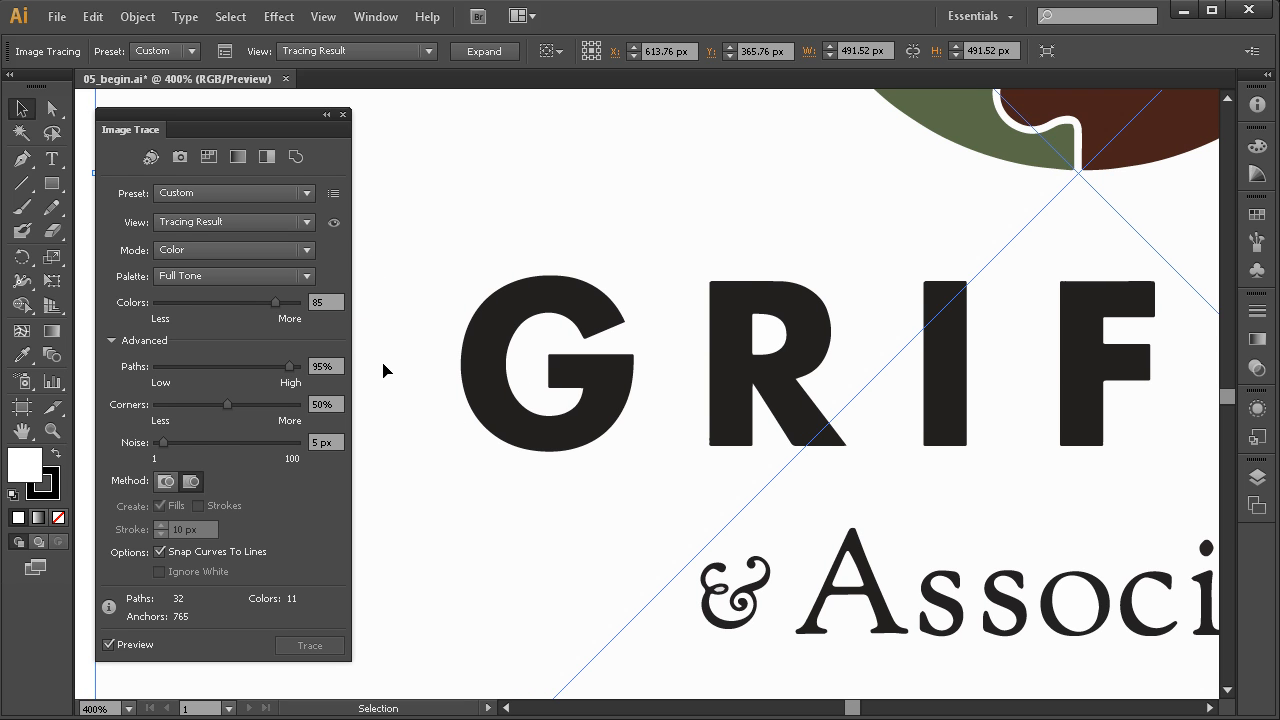
pyautogui.hotkey('ctrl', 'space')
pyautogui.moveTo(600, 349); pyautogui.dragTo(506, 451)
pyautogui.moveTo(706, 431); pyautogui.dragTo(659, 455)
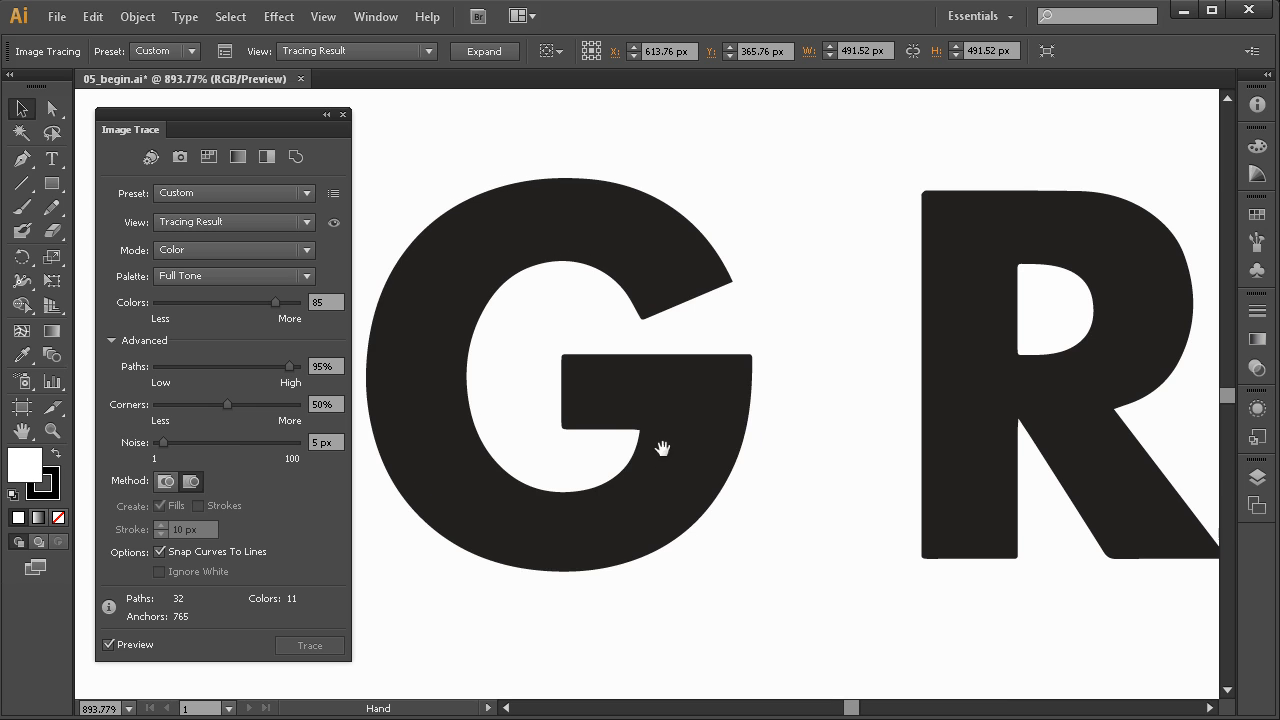
pyautogui.moveTo(807, 350); pyautogui.dragTo(689, 371)
pyautogui.hotkey('ctrl', 'space')
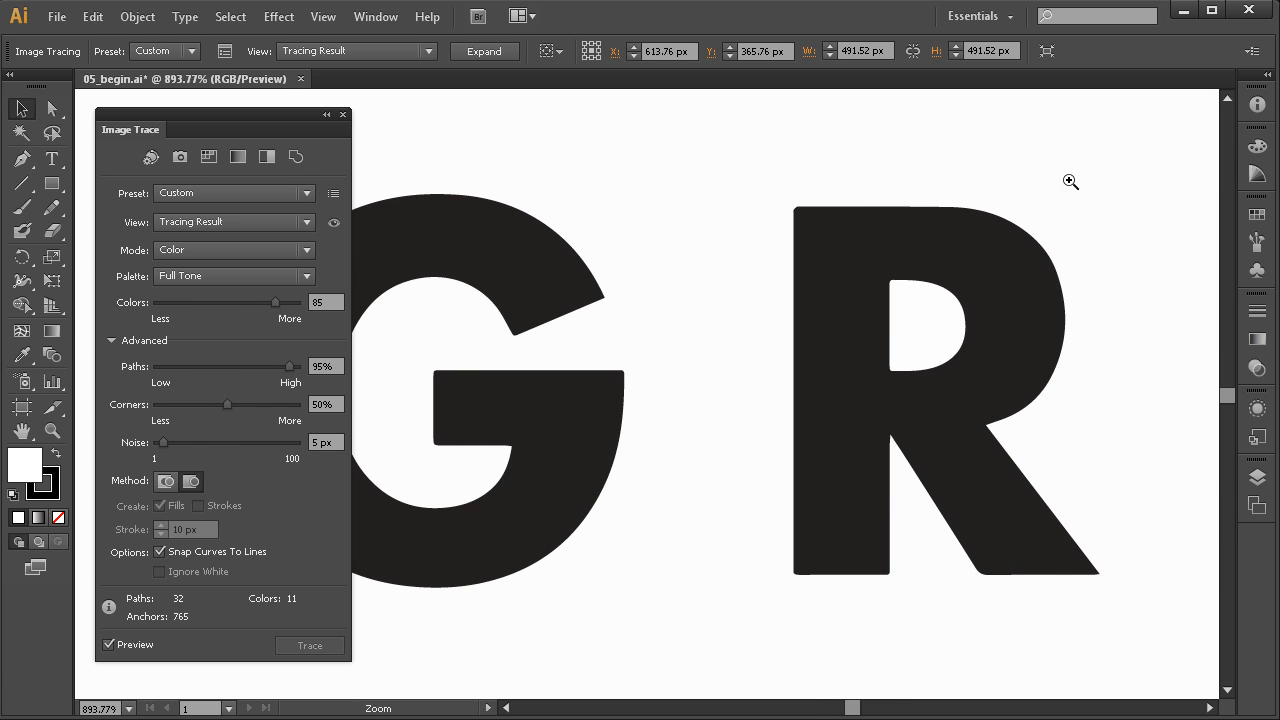
pyautogui.moveTo(1031, 188); pyautogui.dragTo(716, 328)
pyautogui.press('space')
pyautogui.moveTo(490, 262); pyautogui.dragTo(837, 280)
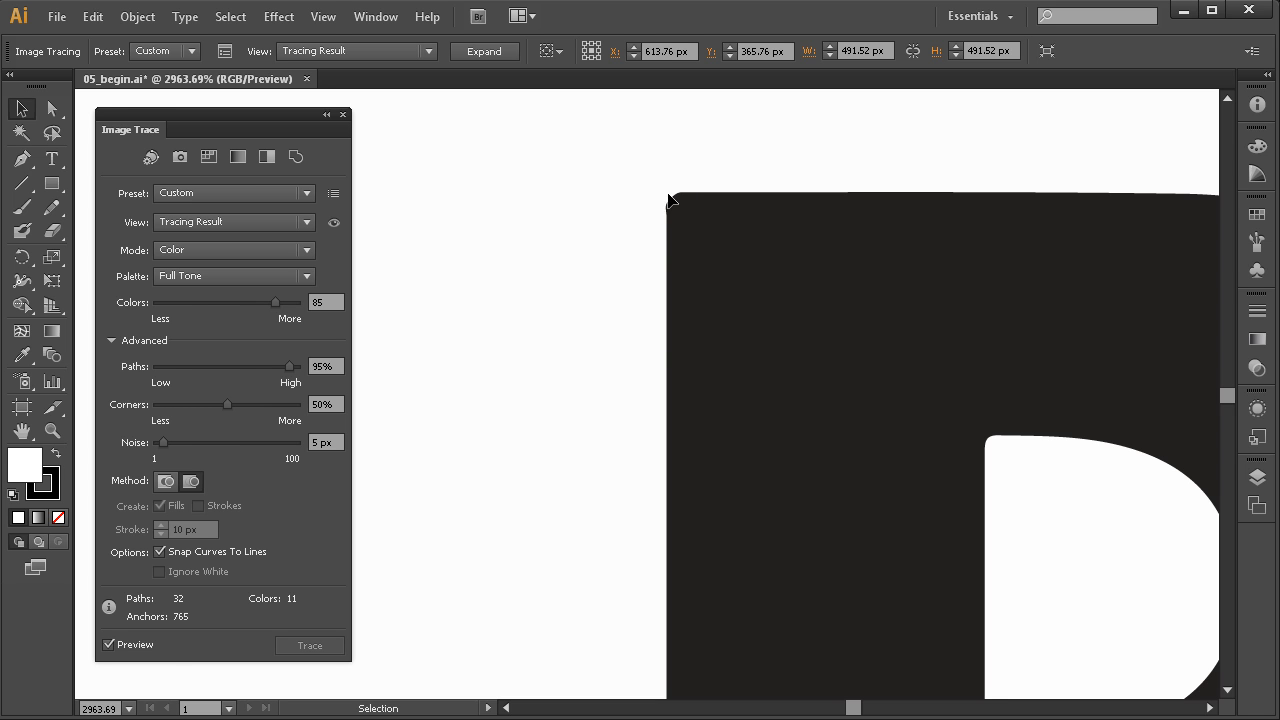
pyautogui.hotkey('ctrl', 'alt', 'space')
pyautogui.keyDown('ctrl'); pyautogui.keyDown('alt'); pyautogui.click(686, 477); pyautogui.keyUp('alt'); pyautogui.keyUp('ctrl')
pyautogui.keyDown('ctrl'); pyautogui.keyDown('alt'); pyautogui.click(686, 477); pyautogui.keyUp('alt'); pyautogui.keyUp('ctrl')
pyautogui.keyDown('ctrl'); pyautogui.keyDown('alt'); pyautogui.click(688, 479); pyautogui.keyUp('alt'); pyautogui.keyUp('ctrl')
pyautogui.keyDown('ctrl'); pyautogui.keyDown('alt'); pyautogui.click(691, 480); pyautogui.keyUp('alt'); pyautogui.keyUp('ctrl')
pyautogui.keyDown('ctrl'); pyautogui.keyDown('alt'); pyautogui.click(691, 480); pyautogui.keyUp('alt'); pyautogui.keyUp('ctrl')
pyautogui.moveTo(689, 523); pyautogui.dragTo(650, 325)
pyautogui.moveTo(843, 465); pyautogui.dragTo(615, 532)
pyautogui.moveTo(700, 352); pyautogui.dragTo(671, 560)
pyautogui.moveTo(632, 353); pyautogui.dragTo(658, 520)
pyautogui.moveTo(558, 386); pyautogui.dragTo(650, 530)
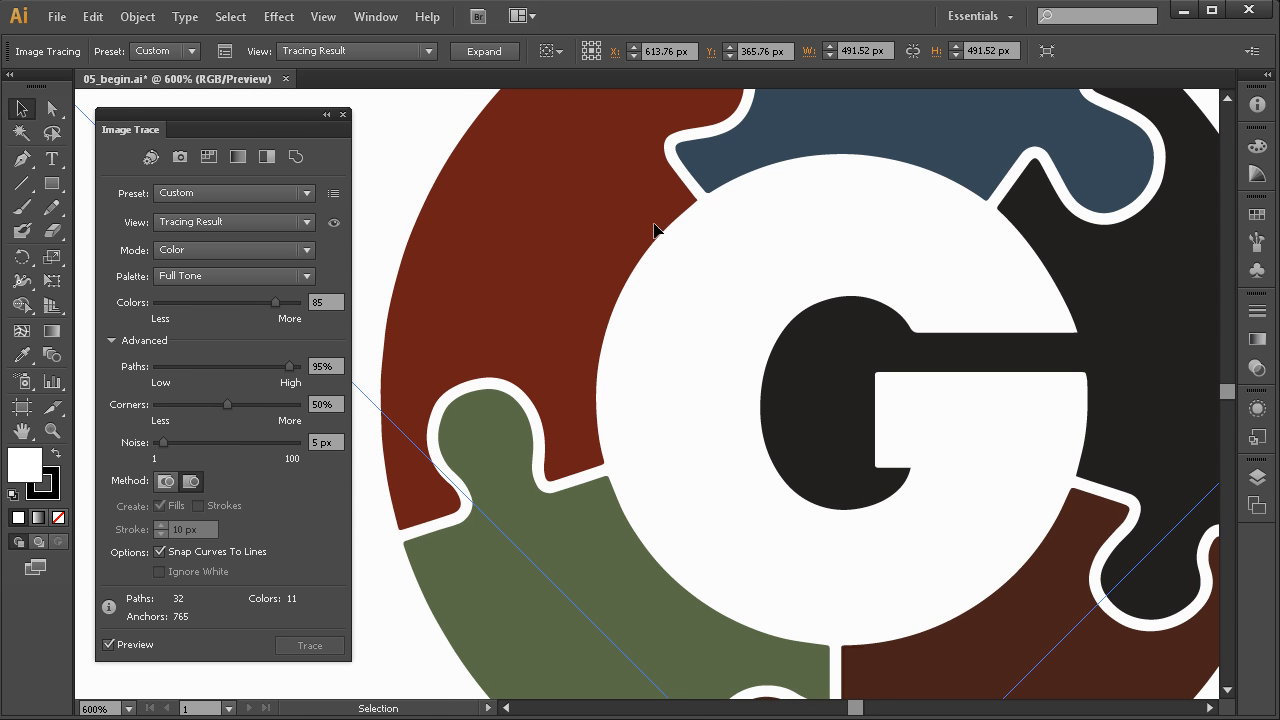
pyautogui.moveTo(792, 197); pyautogui.dragTo(703, 374)
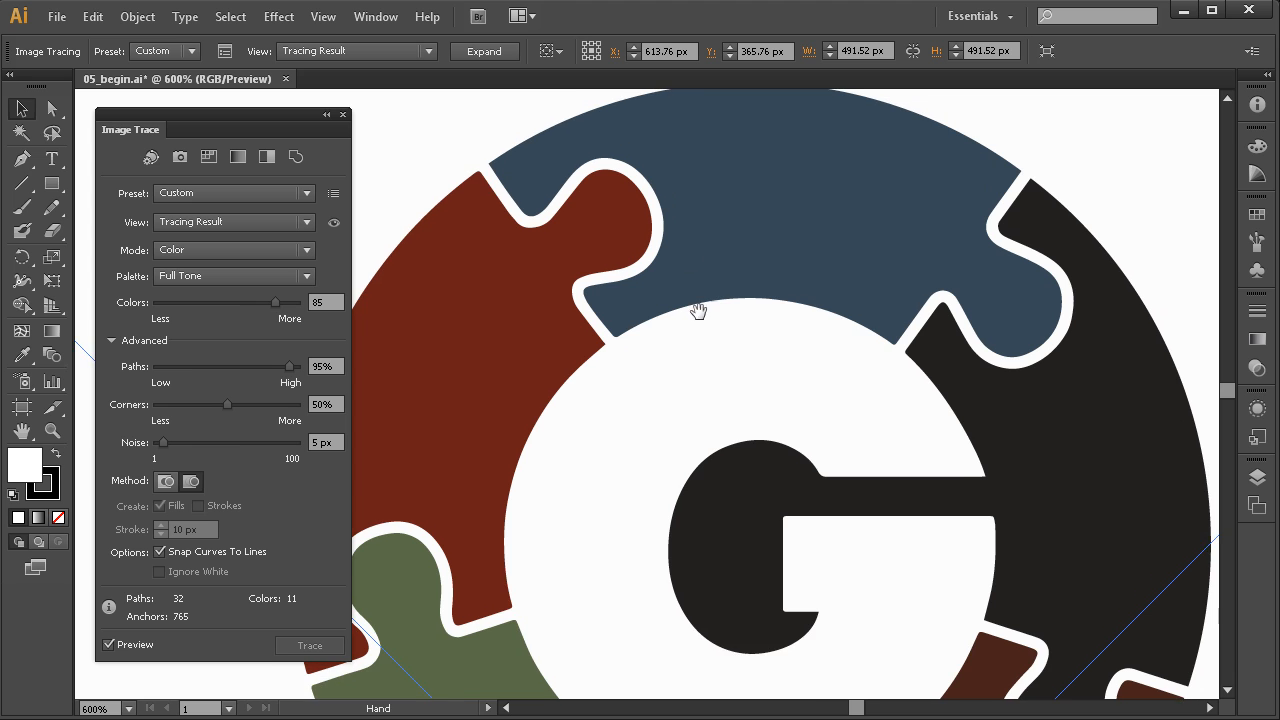
pyautogui.moveTo(806, 354); pyautogui.dragTo(766, 242)
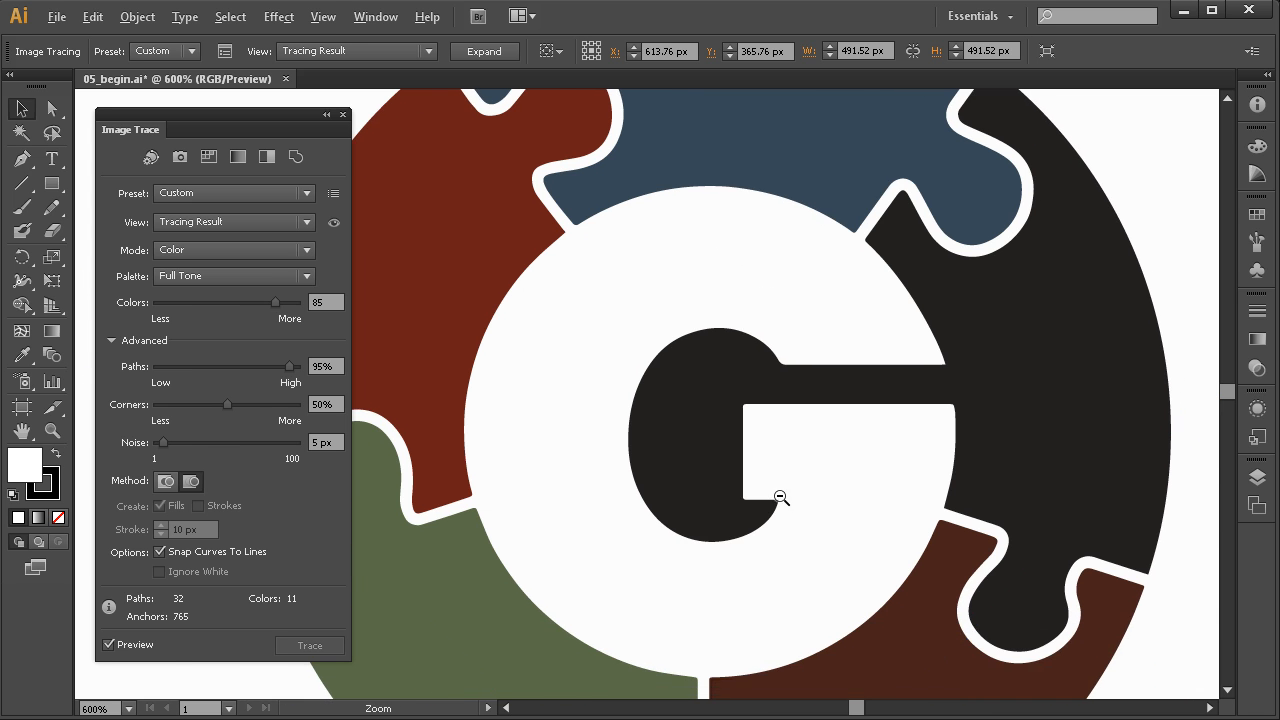
pyautogui.keyDown('ctrl'); pyautogui.keyDown('alt'); pyautogui.click(783, 487); pyautogui.keyUp('alt'); pyautogui.keyUp('ctrl')
pyautogui.keyDown('ctrl'); pyautogui.keyDown('alt'); pyautogui.click(783, 487); pyautogui.keyUp('alt'); pyautogui.keyUp('ctrl')
pyautogui.keyDown('ctrl'); pyautogui.keyDown('alt'); pyautogui.click(783, 487); pyautogui.keyUp('alt'); pyautogui.keyUp('ctrl')
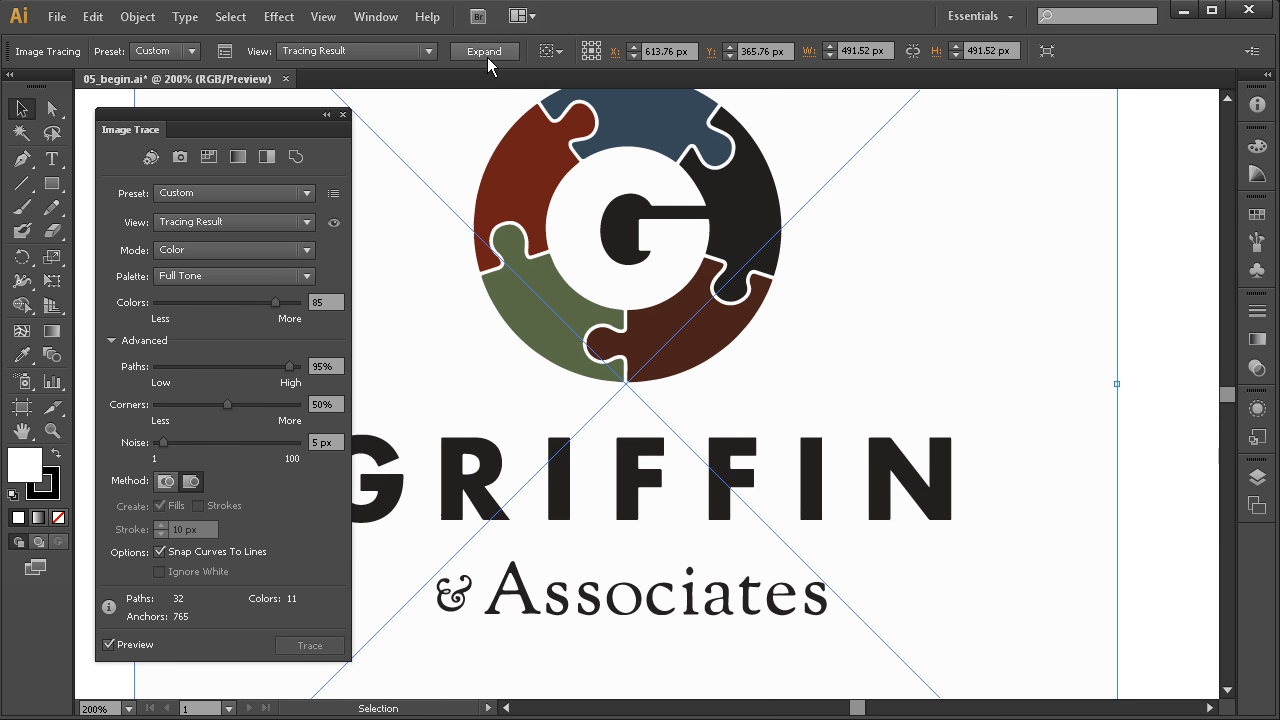
# Expand the tracing and shift the view over the logo
pyautogui.click(484, 51)
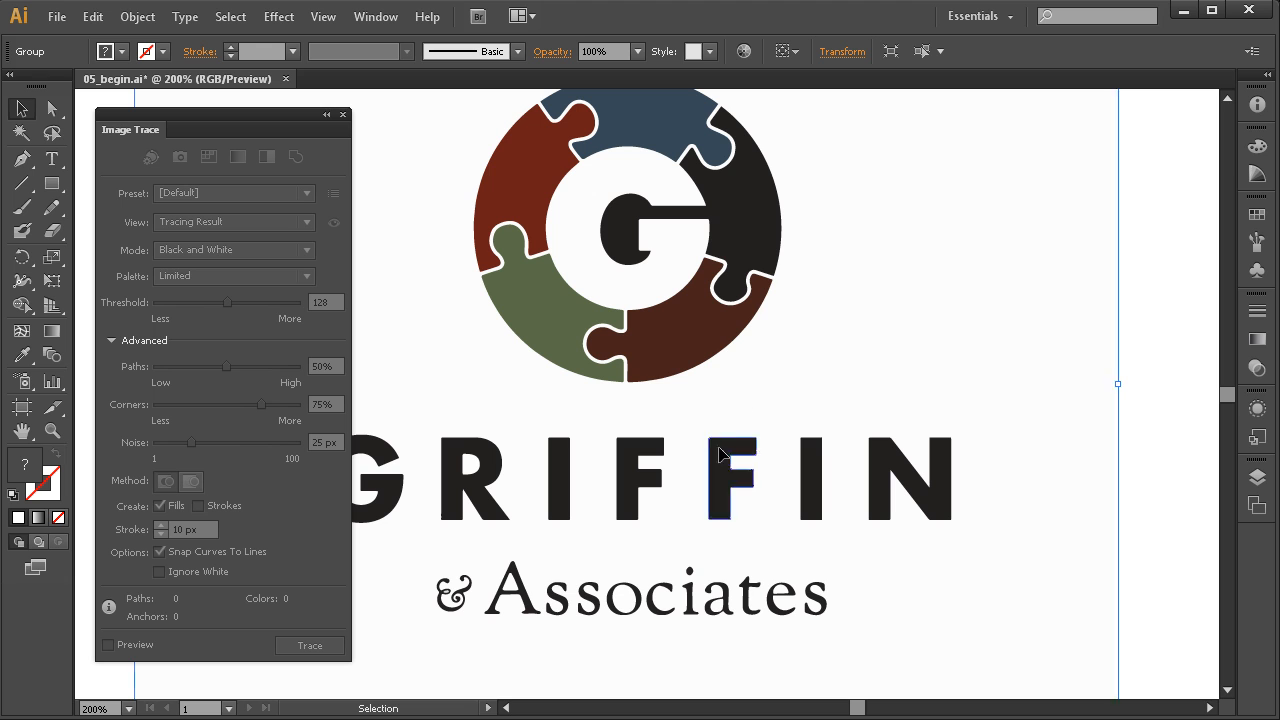
pyautogui.moveTo(572, 458); pyautogui.dragTo(770, 448)
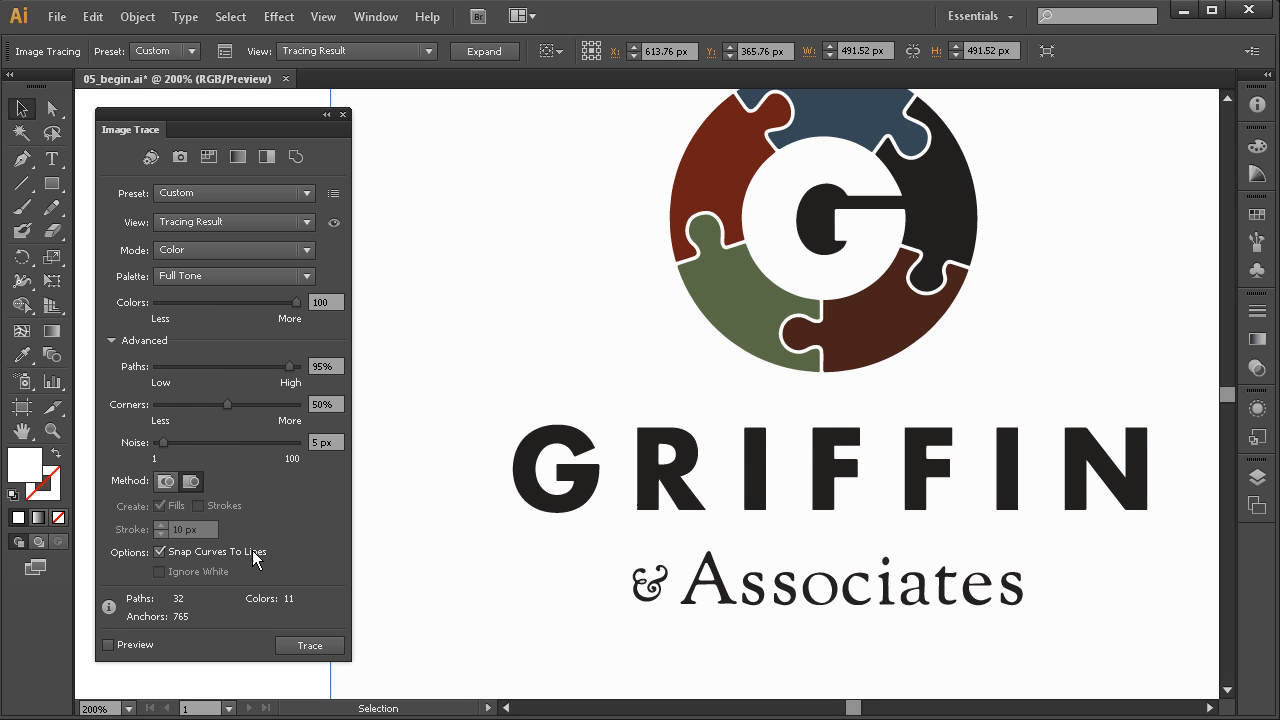
# Drag the traced logo 256 px down past the artboard edge, then zoom back in
pyautogui.moveTo(520, 560); pyautogui.dragTo(520, 447)
pyautogui.keyDown('ctrl'); pyautogui.keyDown('alt'); pyautogui.click(563, 514); pyautogui.keyUp('alt'); pyautogui.keyUp('ctrl')
pyautogui.keyDown('ctrl'); pyautogui.keyDown('alt'); pyautogui.click(564, 514); pyautogui.keyUp('alt'); pyautogui.keyUp('ctrl')
pyautogui.keyDown('ctrl'); pyautogui.keyDown('alt'); pyautogui.click(566, 514); pyautogui.keyUp('alt'); pyautogui.keyUp('ctrl')
pyautogui.keyDown('ctrl'); pyautogui.keyDown('alt'); pyautogui.click(567, 514); pyautogui.keyUp('alt'); pyautogui.keyUp('ctrl')
pyautogui.moveTo(699, 411); pyautogui.dragTo(515, 560)
pyautogui.click(640, 377)
pyautogui.moveTo(640, 377); pyautogui.dragTo(646, 514)
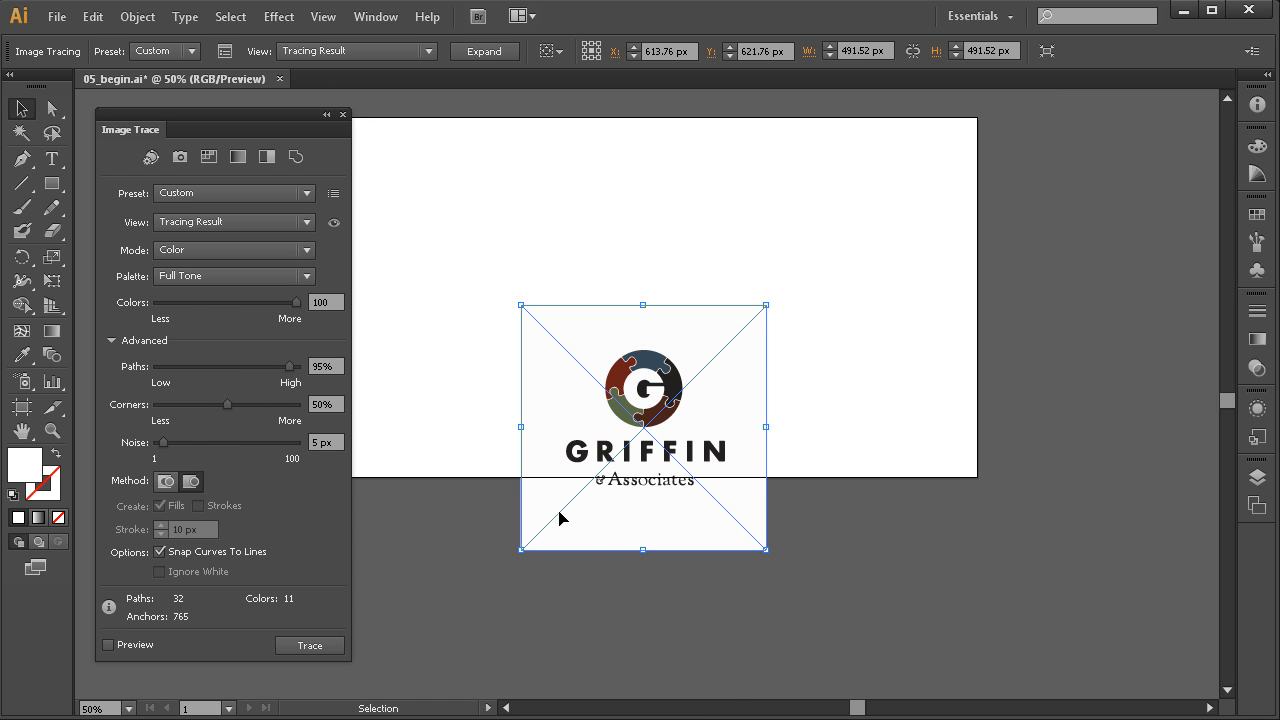
pyautogui.moveTo(823, 286)
pyautogui.mouseDown()
pyautogui.moveTo(634, 478)
pyautogui.moveTo(485, 588)
pyautogui.mouseUp()
pyautogui.moveTo(563, 560); pyautogui.dragTo(629, 529)
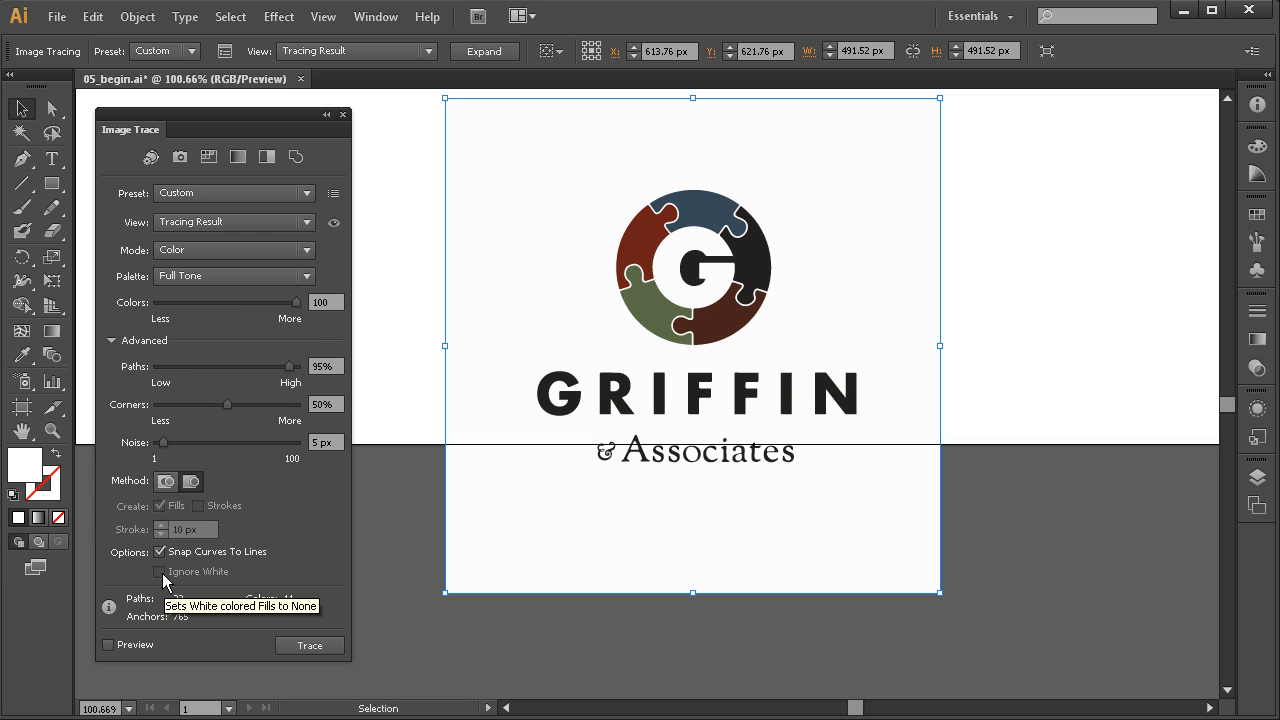
# Switch the trace to Overlapping with Ignore White and Preview on, and move it about 70 px lower
pyautogui.click(190, 481)
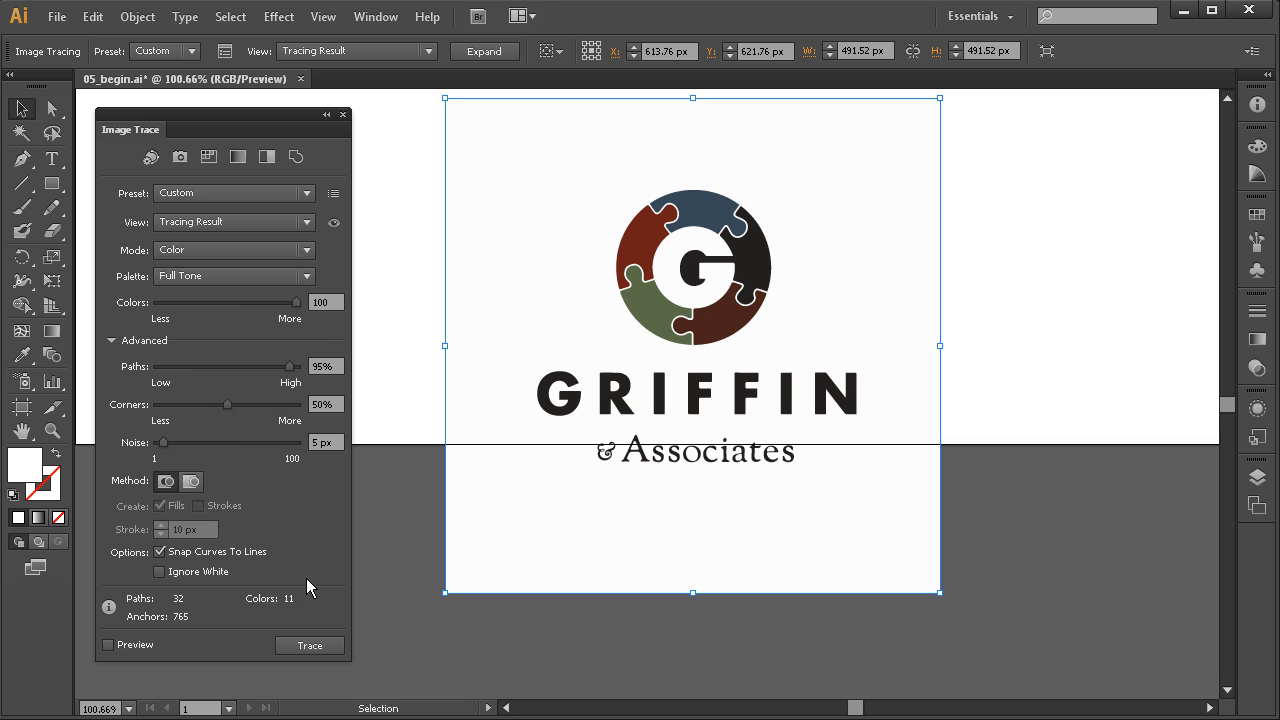
pyautogui.click(160, 572)
pyautogui.click(109, 645)
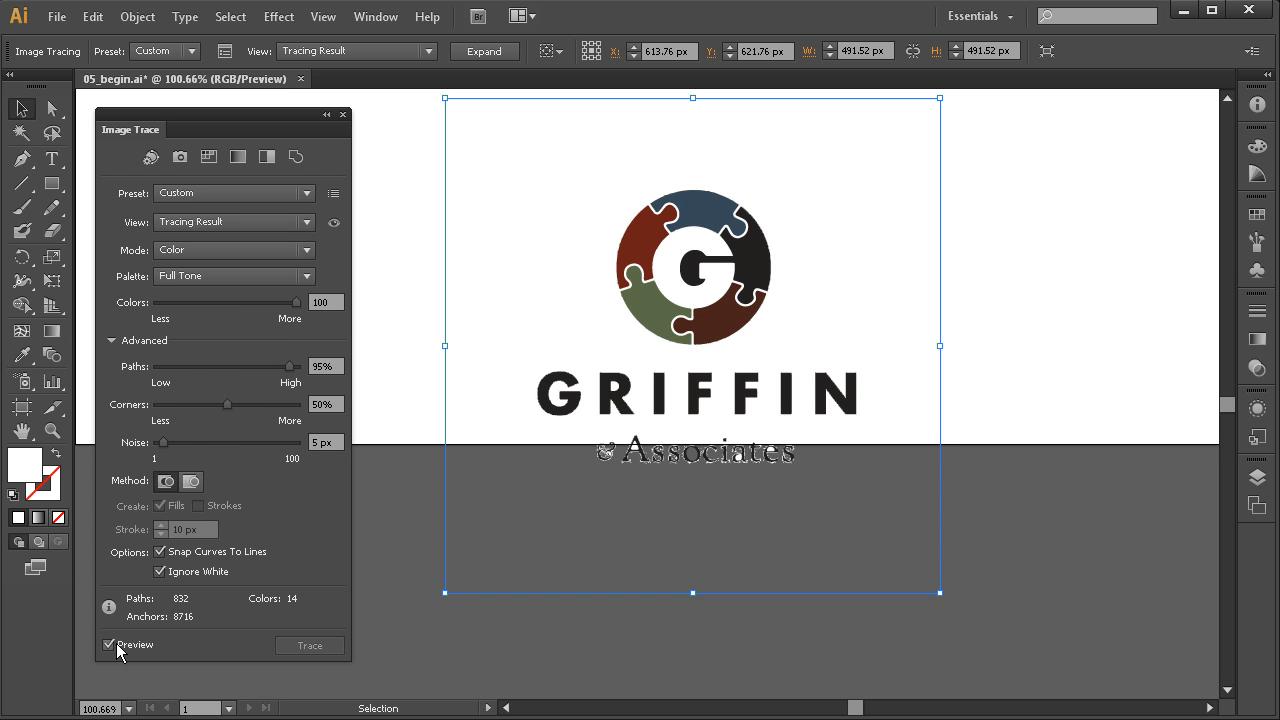
pyautogui.moveTo(677, 423); pyautogui.dragTo(669, 506)
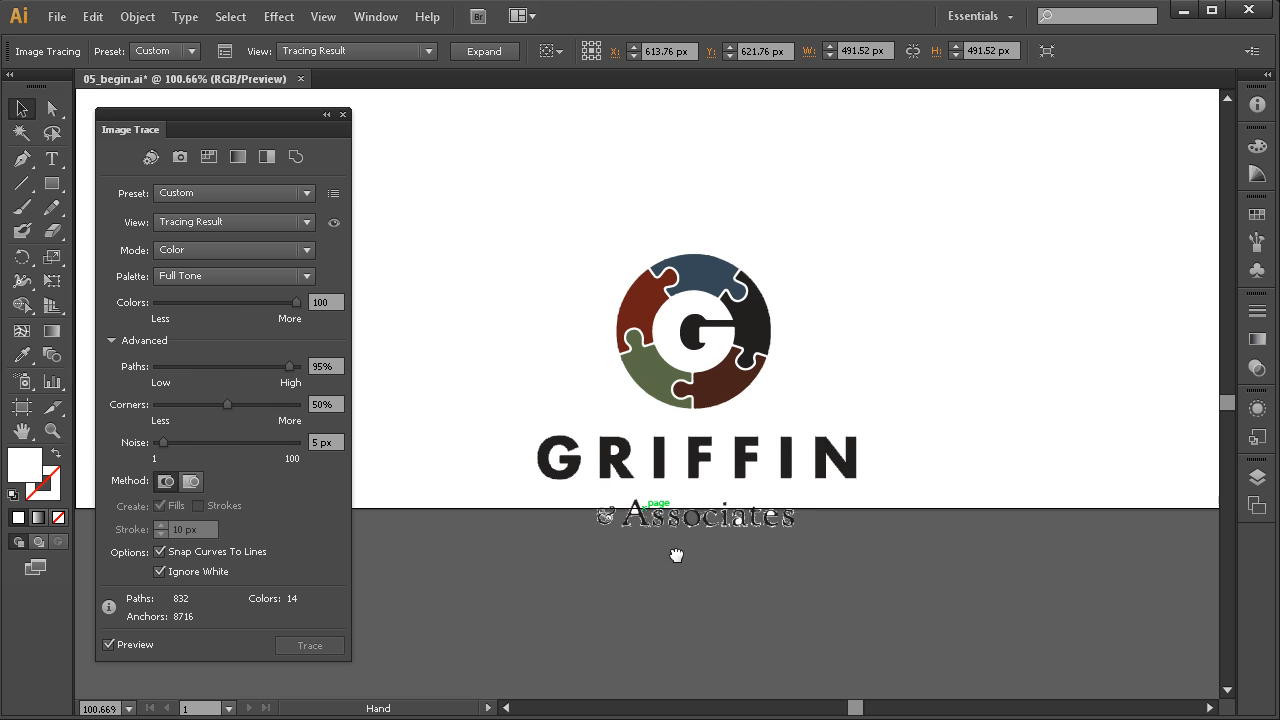
pyautogui.moveTo(677, 558); pyautogui.dragTo(680, 469)
pyautogui.moveTo(726, 403); pyautogui.dragTo(729, 458)
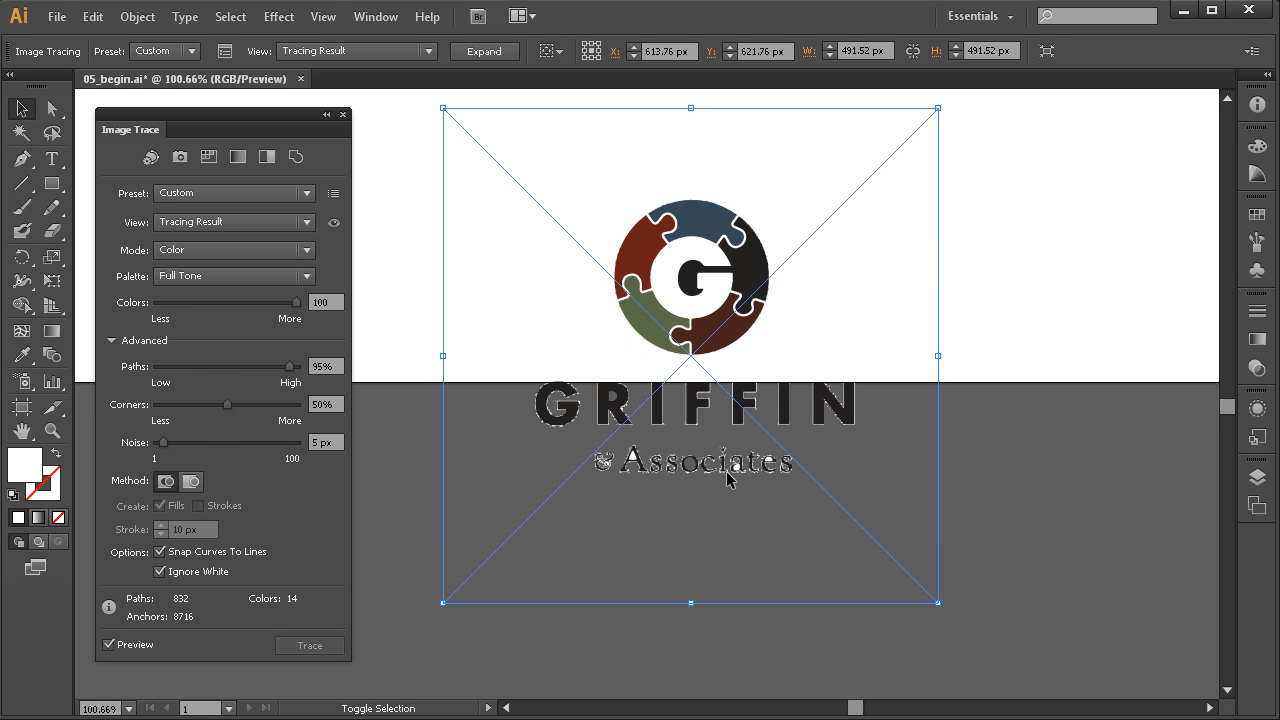
# Zoom in and pan across GRIFFIN and & Associates to check the retraced letters
pyautogui.moveTo(851, 357); pyautogui.dragTo(529, 551)
pyautogui.moveTo(656, 502); pyautogui.dragTo(731, 541)
pyautogui.moveTo(630, 491); pyautogui.dragTo(708, 512)
pyautogui.moveTo(850, 407); pyautogui.dragTo(629, 596)
pyautogui.moveTo(691, 551); pyautogui.dragTo(631, 516)
pyautogui.moveTo(778, 518); pyautogui.dragTo(697, 513)
pyautogui.moveTo(780, 496); pyautogui.dragTo(764, 496)
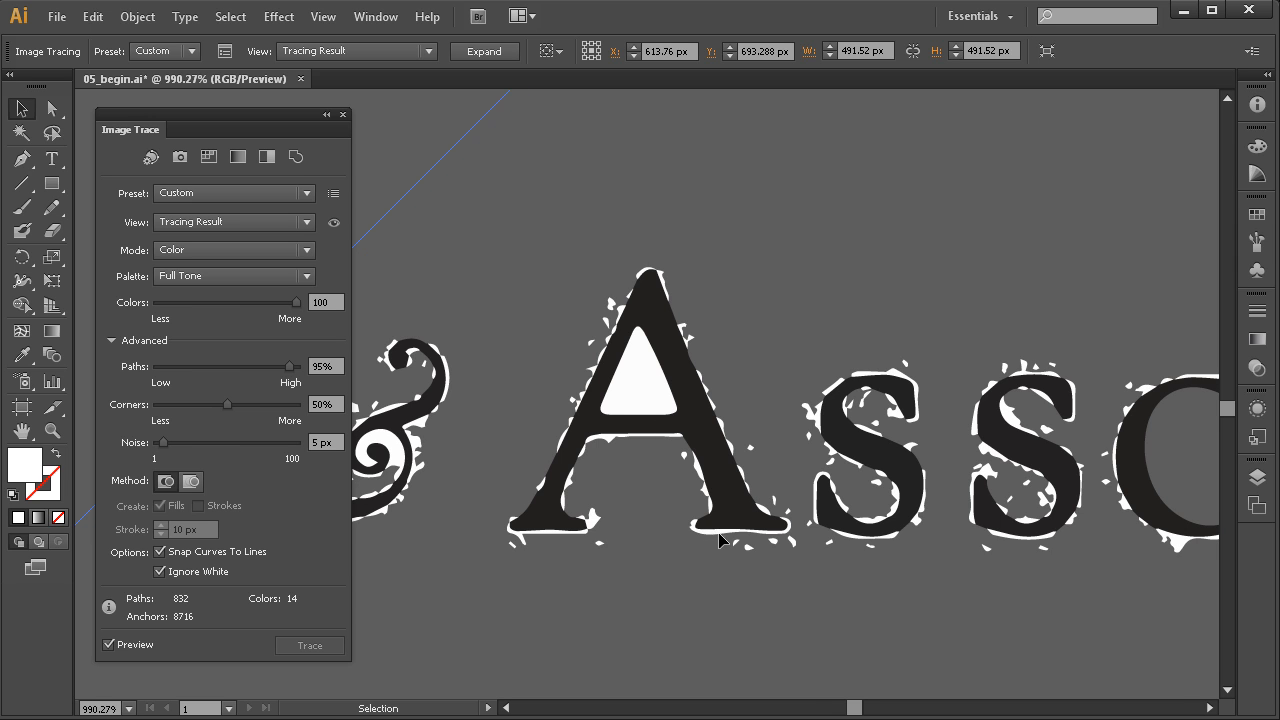
pyautogui.moveTo(716, 537); pyautogui.dragTo(659, 523)
pyautogui.moveTo(790, 445); pyautogui.dragTo(618, 664)
pyautogui.moveTo(602, 481); pyautogui.dragTo(664, 605)
pyautogui.moveTo(625, 491); pyautogui.dragTo(655, 607)
pyautogui.moveTo(643, 500); pyautogui.dragTo(670, 565)
pyautogui.moveTo(640, 420); pyautogui.dragTo(694, 543)
# Select the white triangle in the A, then all matching shapes via Select > Same > Fill Color
pyautogui.keyDown('ctrl'); pyautogui.keyDown('alt'); pyautogui.click(676, 496); pyautogui.keyUp('alt'); pyautogui.keyUp('ctrl')
pyautogui.keyDown('ctrl'); pyautogui.keyDown('alt'); pyautogui.click(674, 500); pyautogui.keyUp('alt'); pyautogui.keyUp('ctrl')
pyautogui.keyDown('ctrl'); pyautogui.keyDown('alt'); pyautogui.click(674, 500); pyautogui.keyUp('alt'); pyautogui.keyUp('ctrl')
pyautogui.moveTo(656, 463)
pyautogui.mouseDown()
pyautogui.moveTo(720, 507)
pyautogui.moveTo(732, 499)
pyautogui.mouseUp()
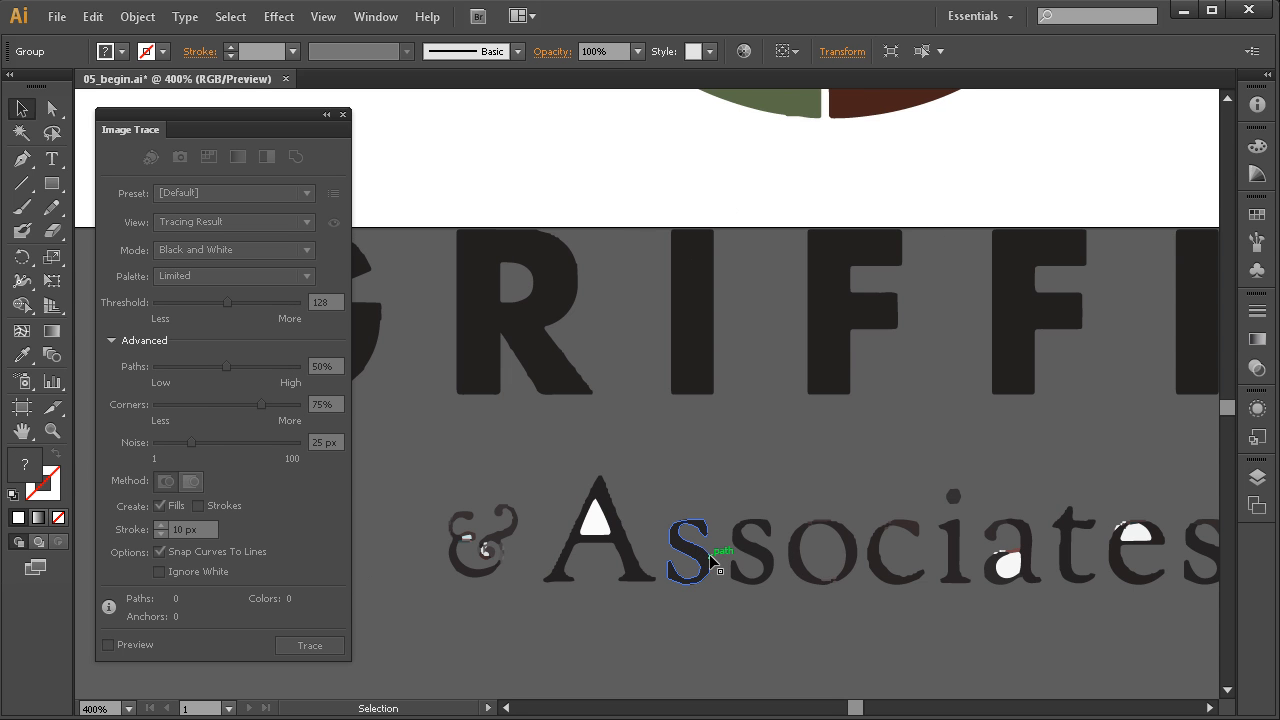
pyautogui.moveTo(686, 531); pyautogui.dragTo(714, 494)
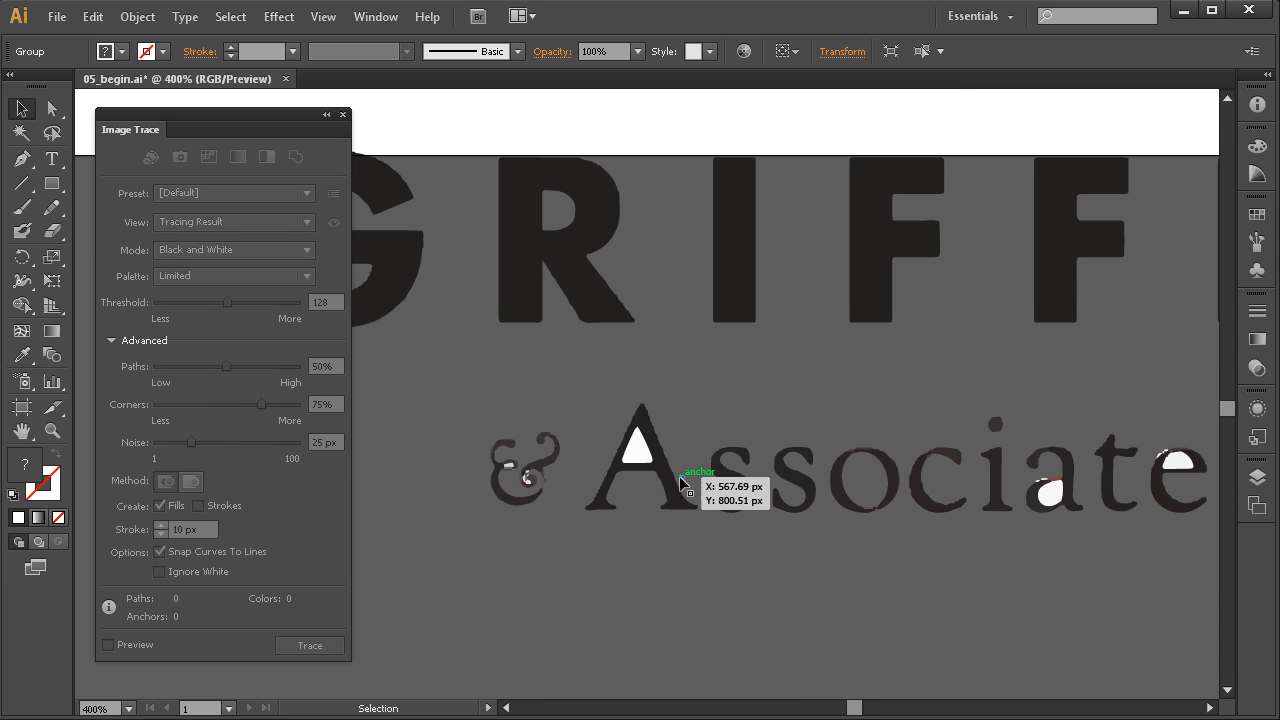
pyautogui.click(655, 538)
pyautogui.click(638, 447)
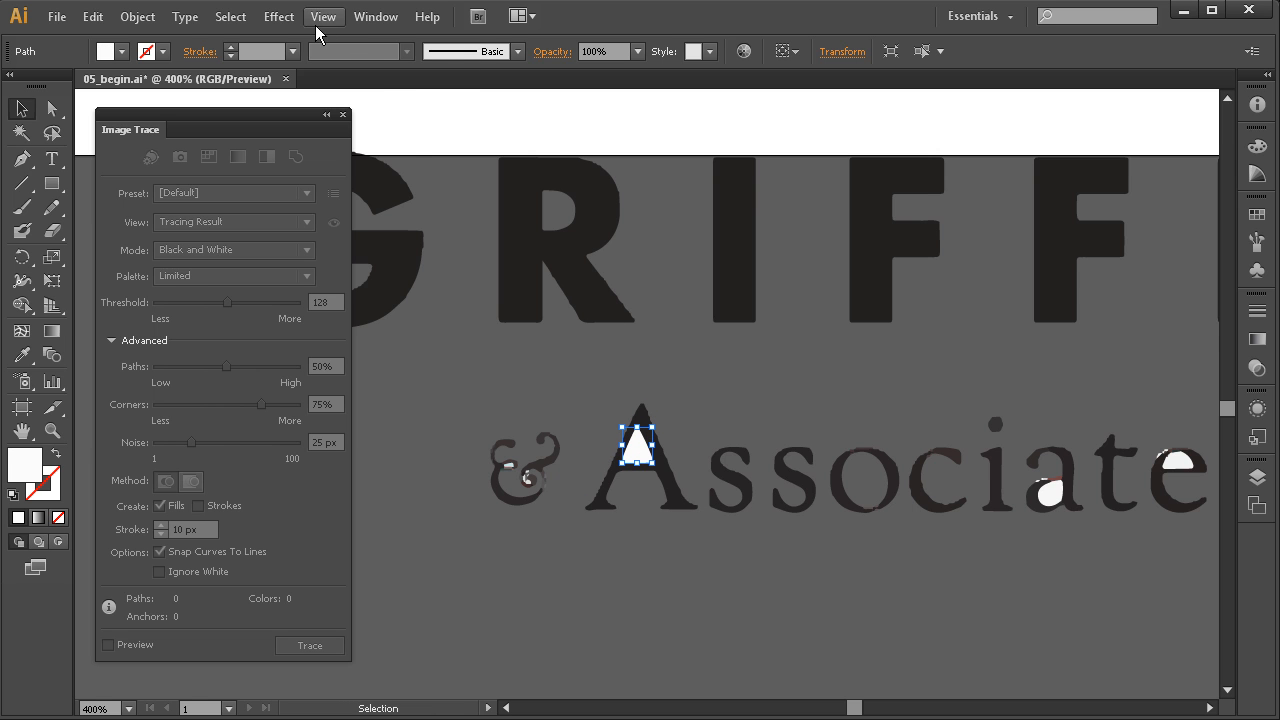
pyautogui.click(230, 16)
pyautogui.moveTo(364, 176)
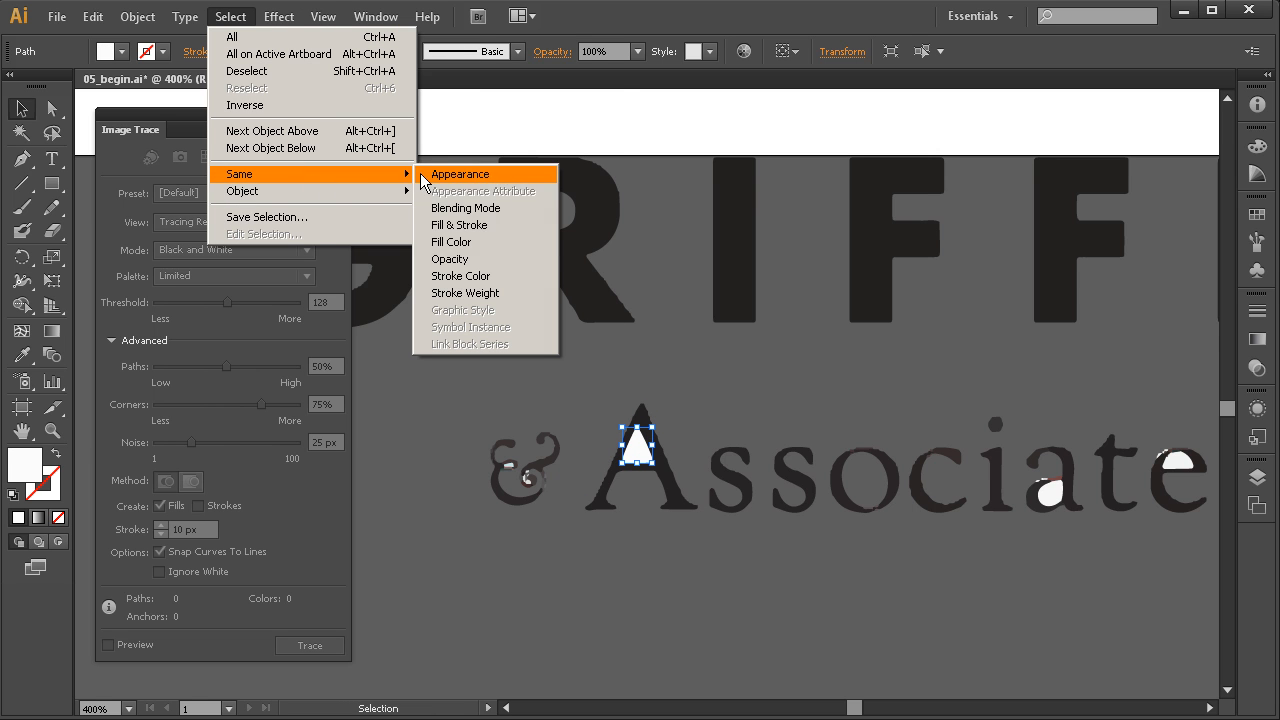
pyautogui.click(487, 238)
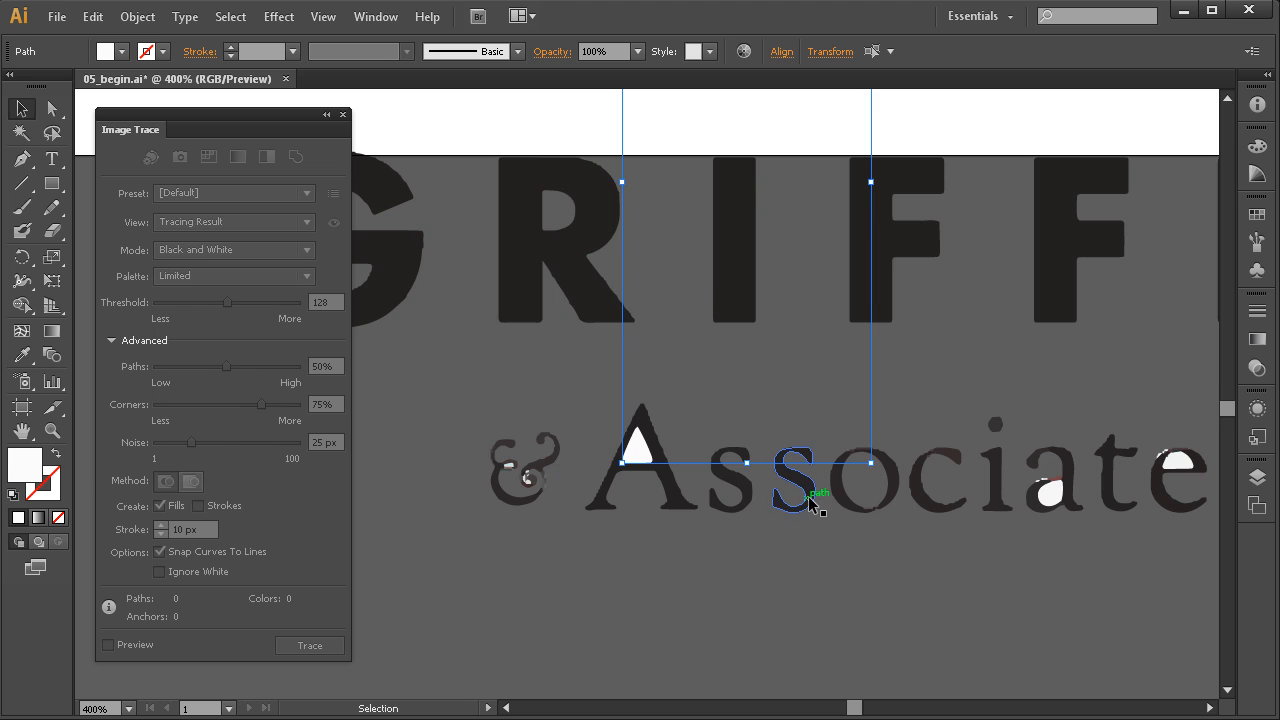
pyautogui.keyDown('ctrl'); pyautogui.keyDown('alt'); pyautogui.click(766, 508); pyautogui.keyUp('alt'); pyautogui.keyUp('ctrl')
pyautogui.keyDown('ctrl'); pyautogui.keyDown('alt'); pyautogui.click(766, 508); pyautogui.keyUp('alt'); pyautogui.keyUp('ctrl')
pyautogui.keyDown('ctrl'); pyautogui.keyDown('alt'); pyautogui.click(766, 508); pyautogui.keyUp('alt'); pyautogui.keyUp('ctrl')
pyautogui.moveTo(579, 222); pyautogui.dragTo(747, 547)
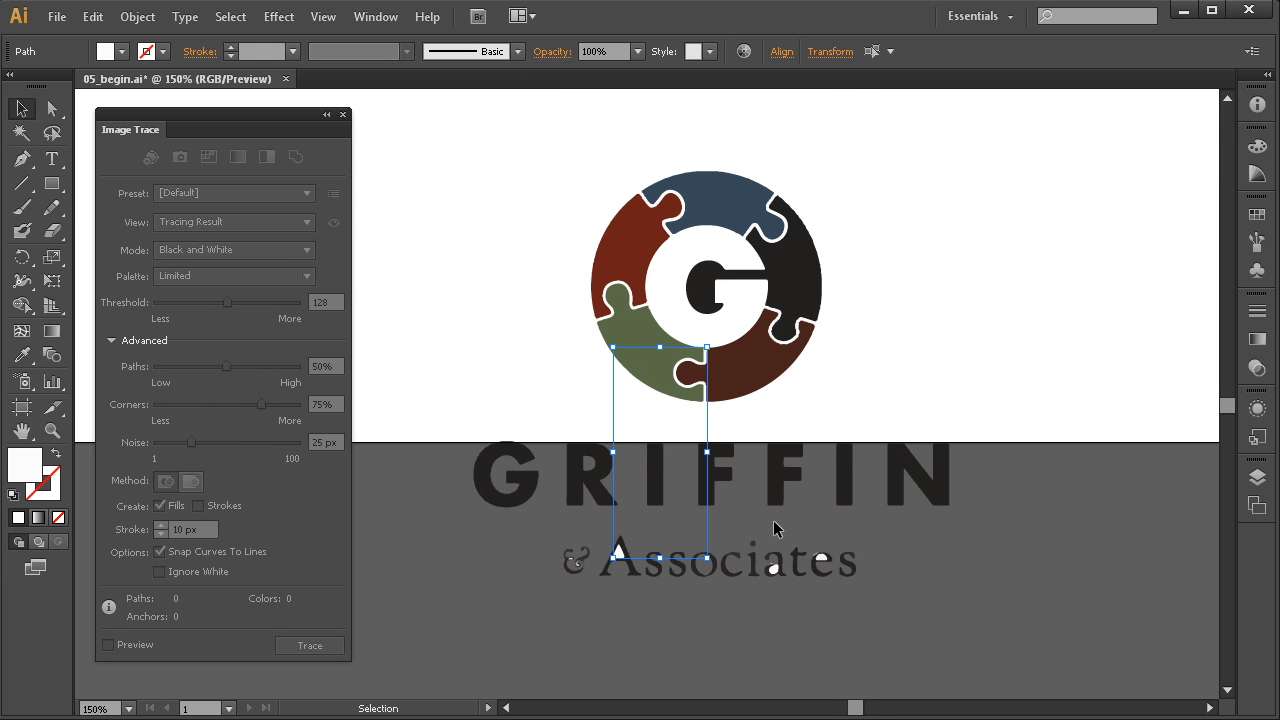